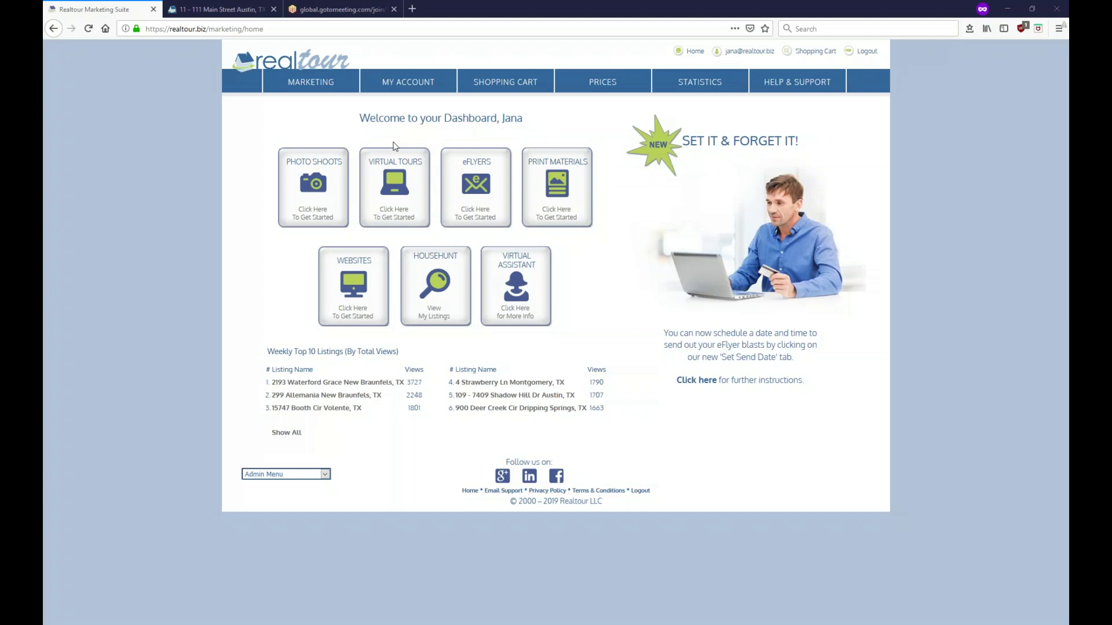
Start a new listing for a virtual tour and enter the property's street address and city
left_click(393, 214)
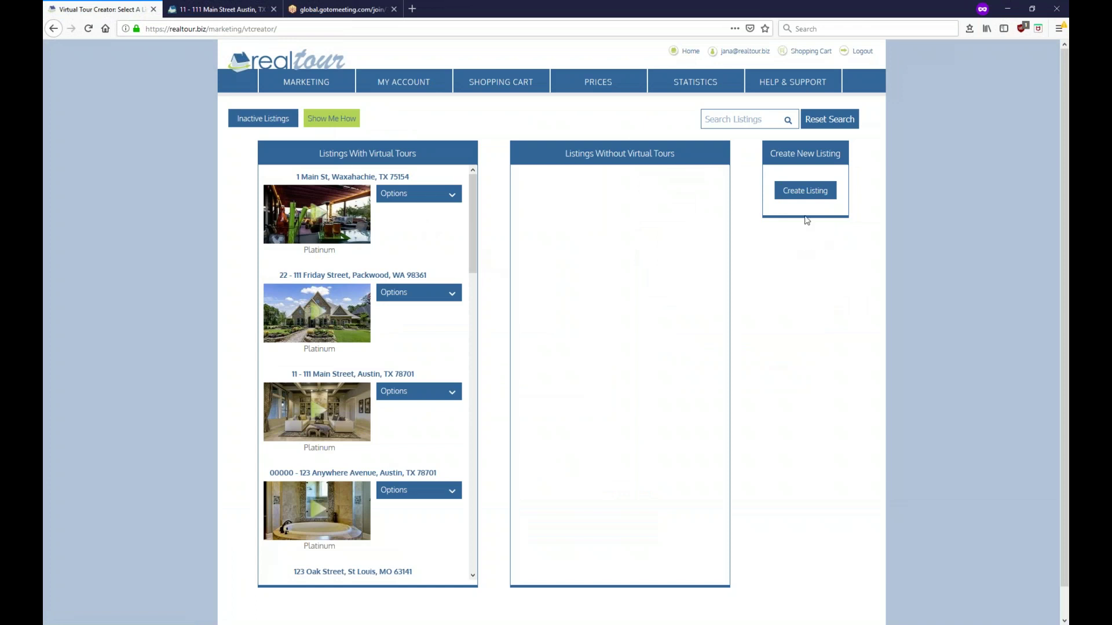
left_click(806, 193)
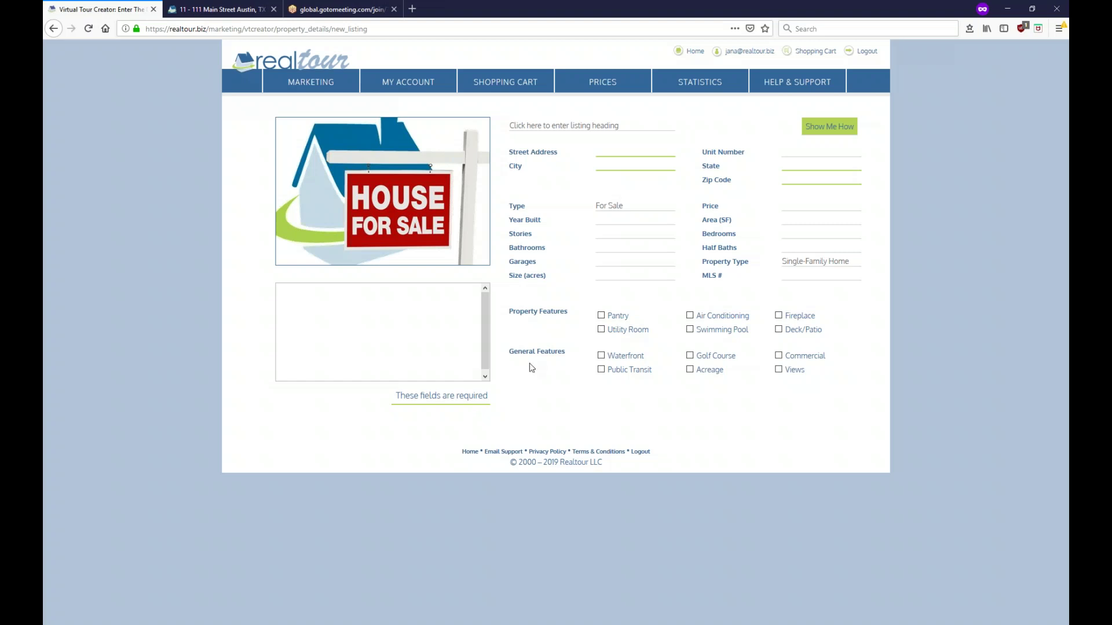
left_click(653, 156)
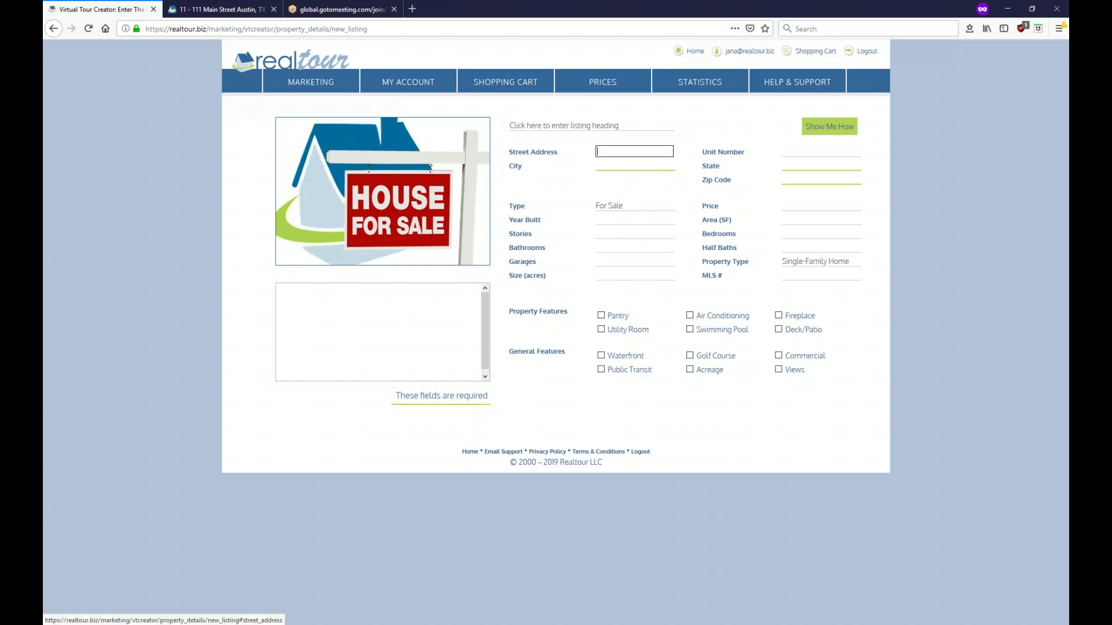
type("123")
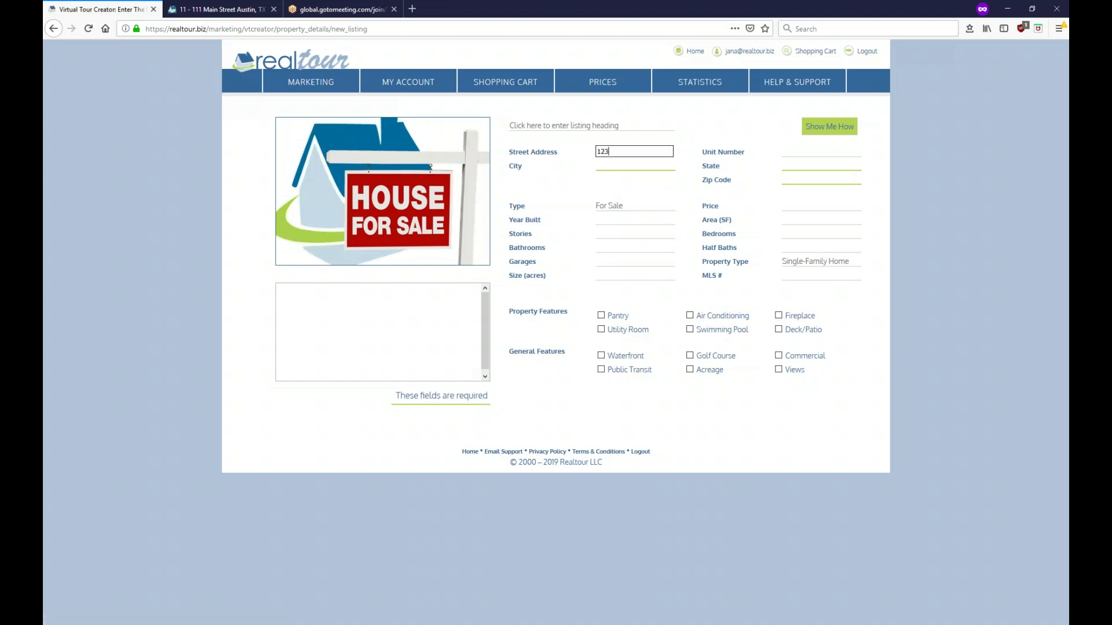
type(" Main Street")
left_click(641, 165)
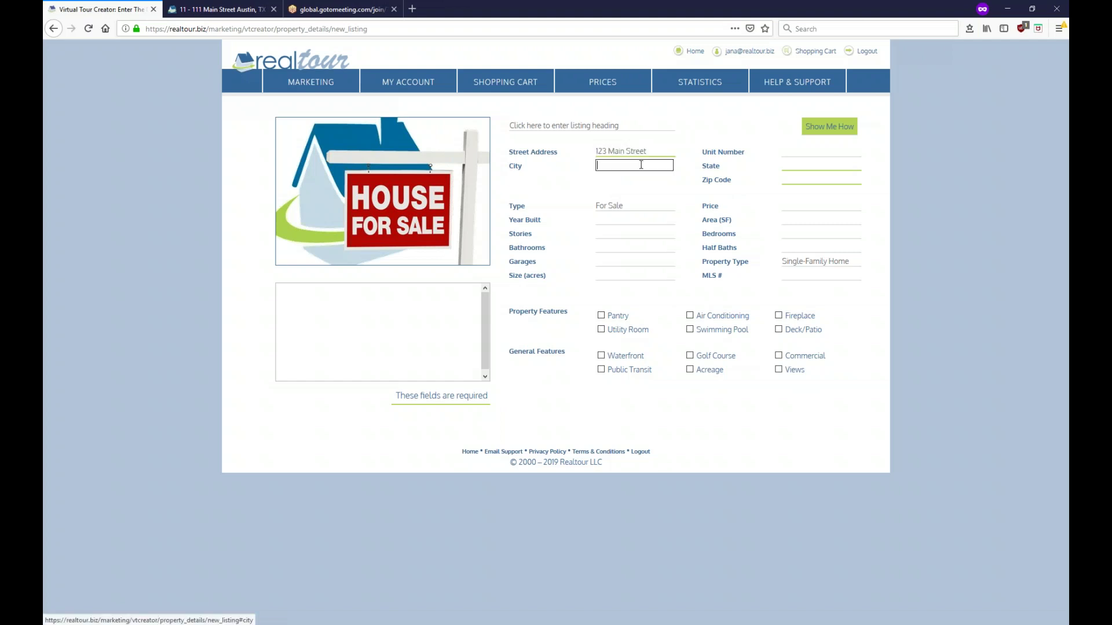
type("Austin")
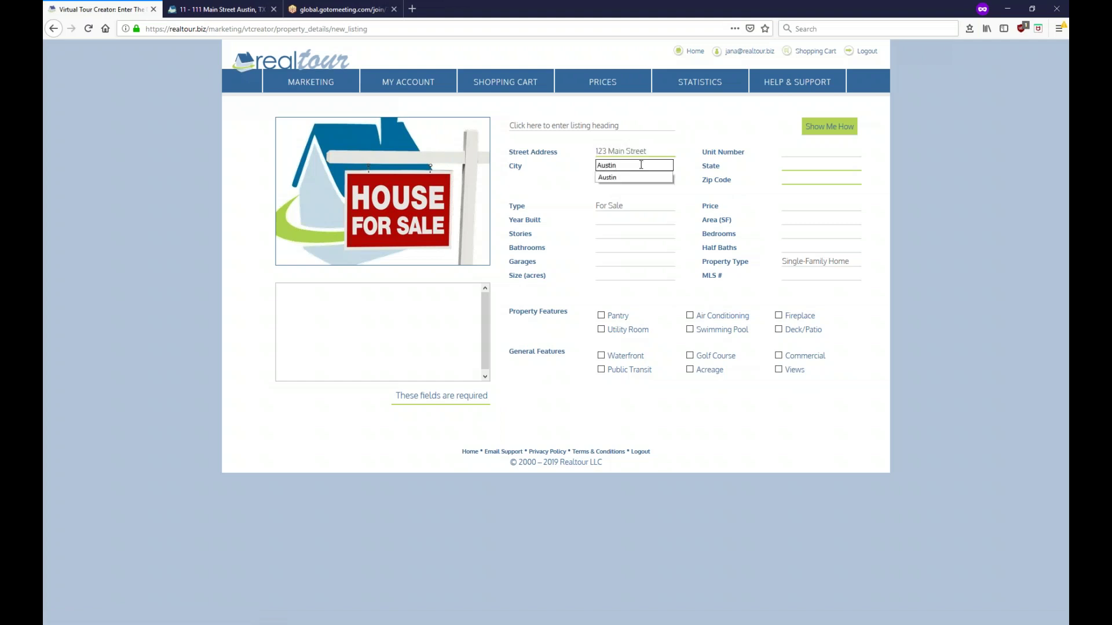
Set the new listing's state to TX and enter its zip code
left_click(794, 168)
key("t")
key("t")
left_click(804, 181)
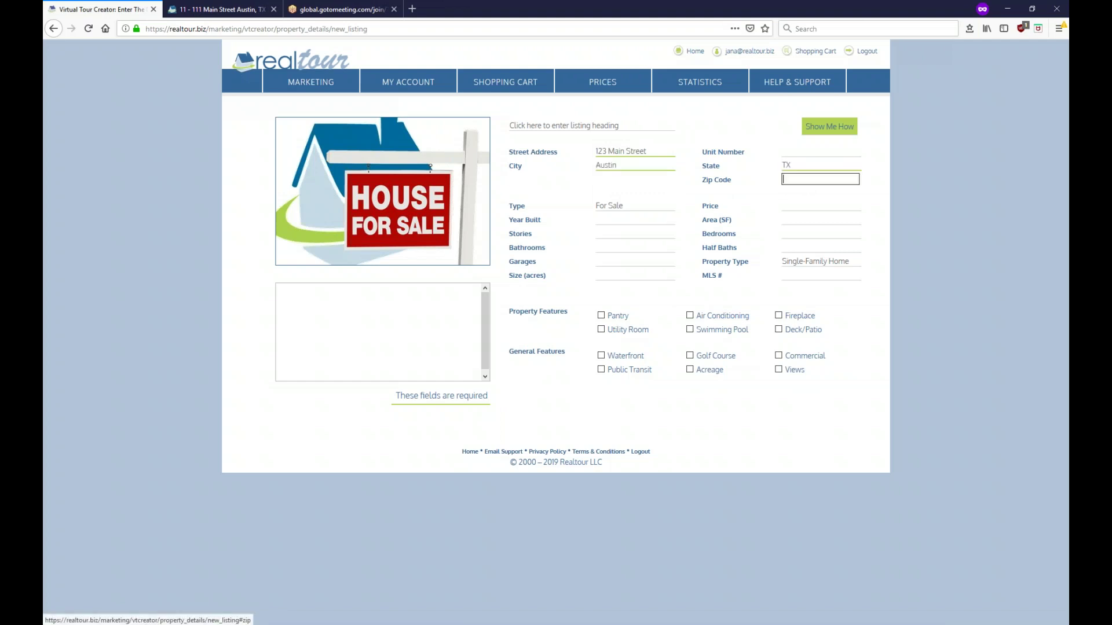
type("78701")
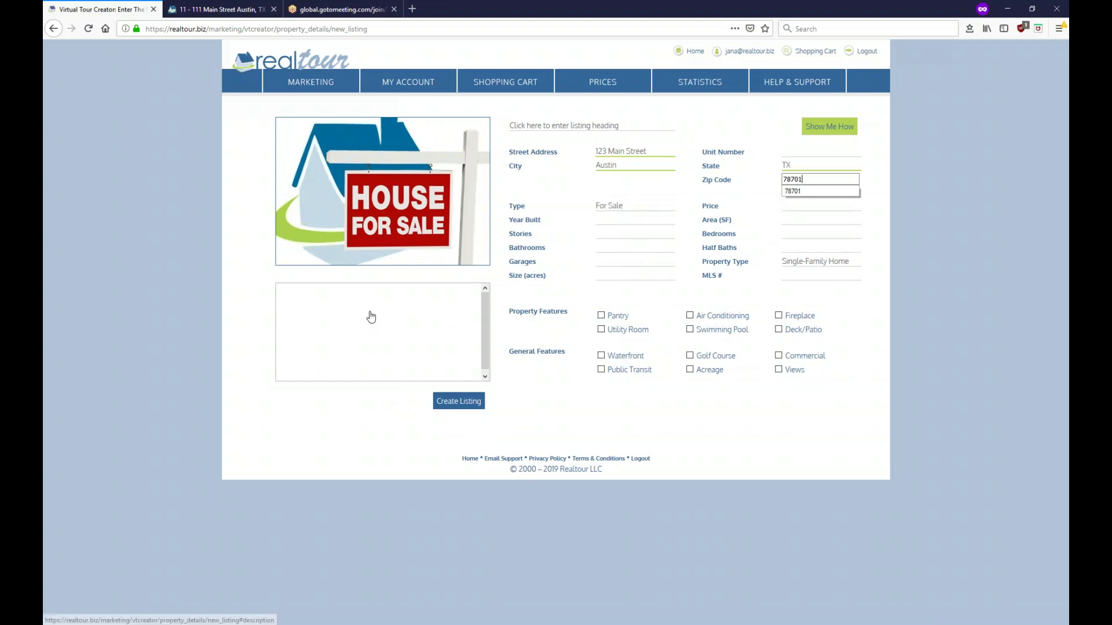
Create the listing and choose to use your own uploaded photography for its virtual tour
left_click(463, 402)
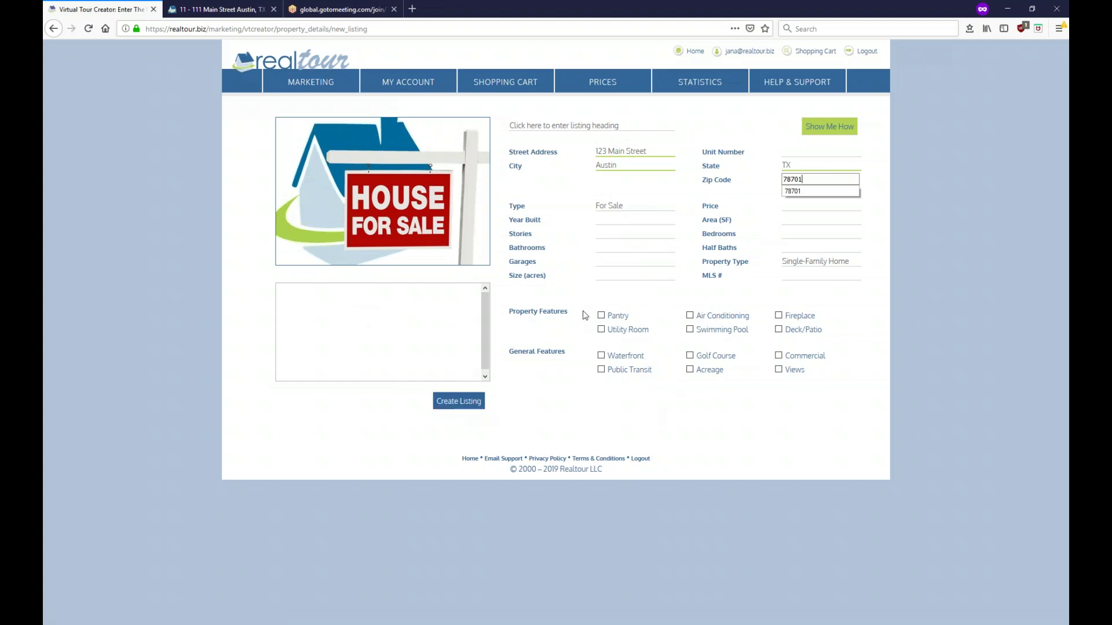
left_click(459, 405)
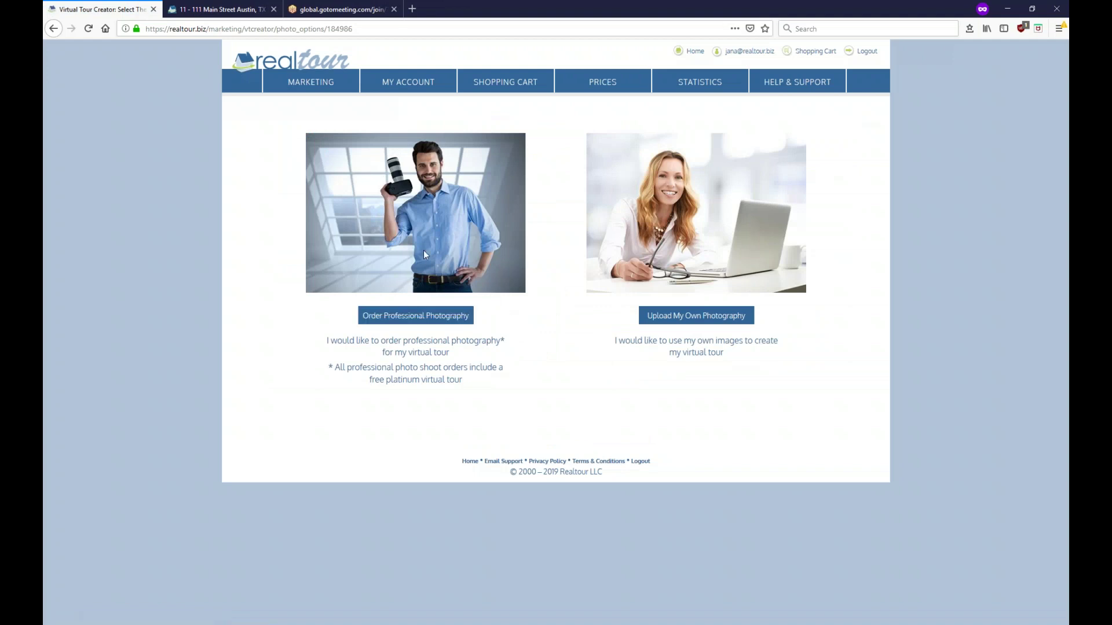
left_click(696, 319)
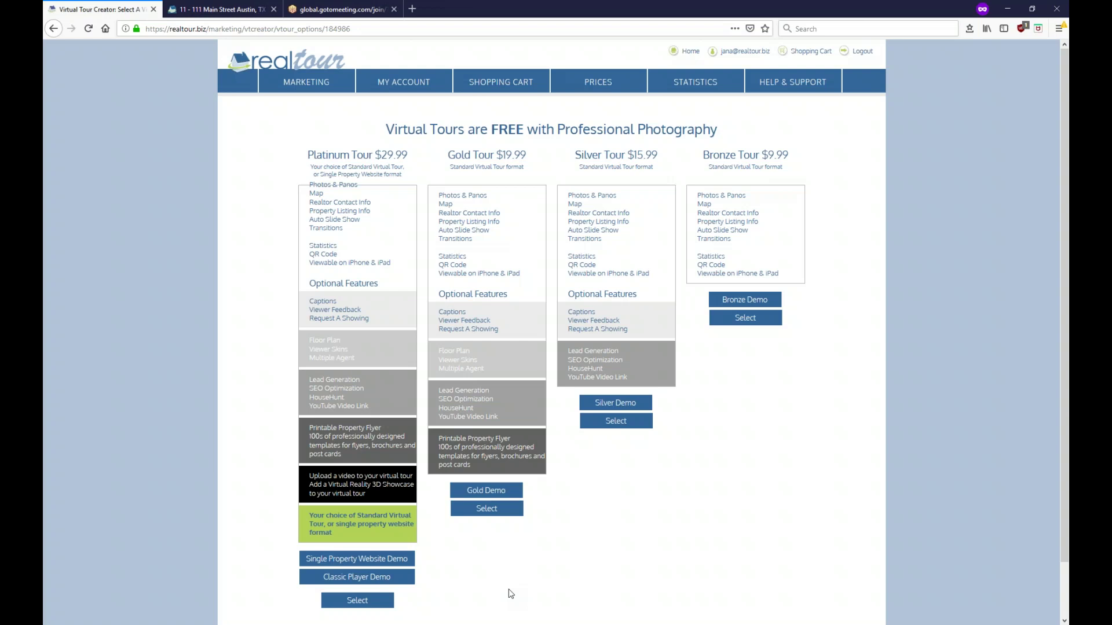
Return to the virtual tour listings and open the third listing's existing Platinum tour for editing
left_click(296, 59)
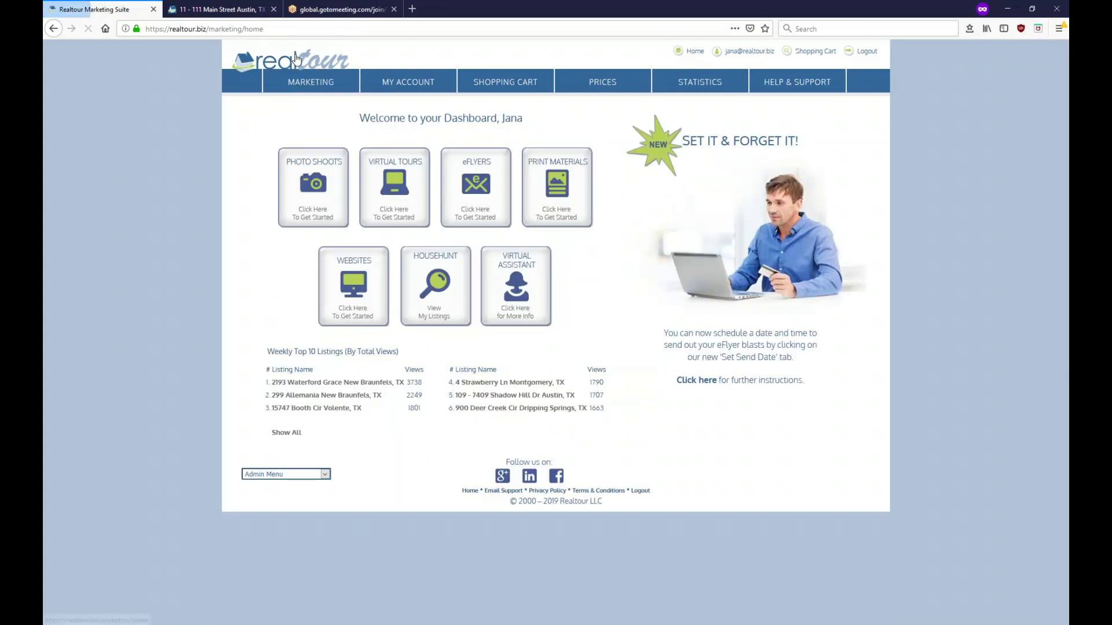
left_click(392, 216)
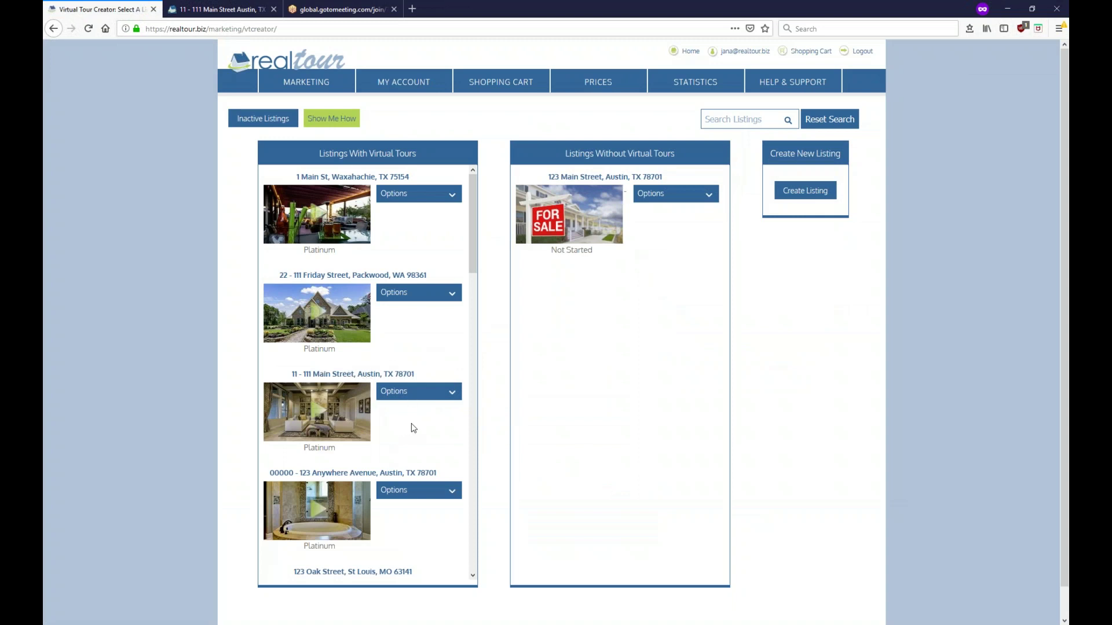
left_click(454, 396)
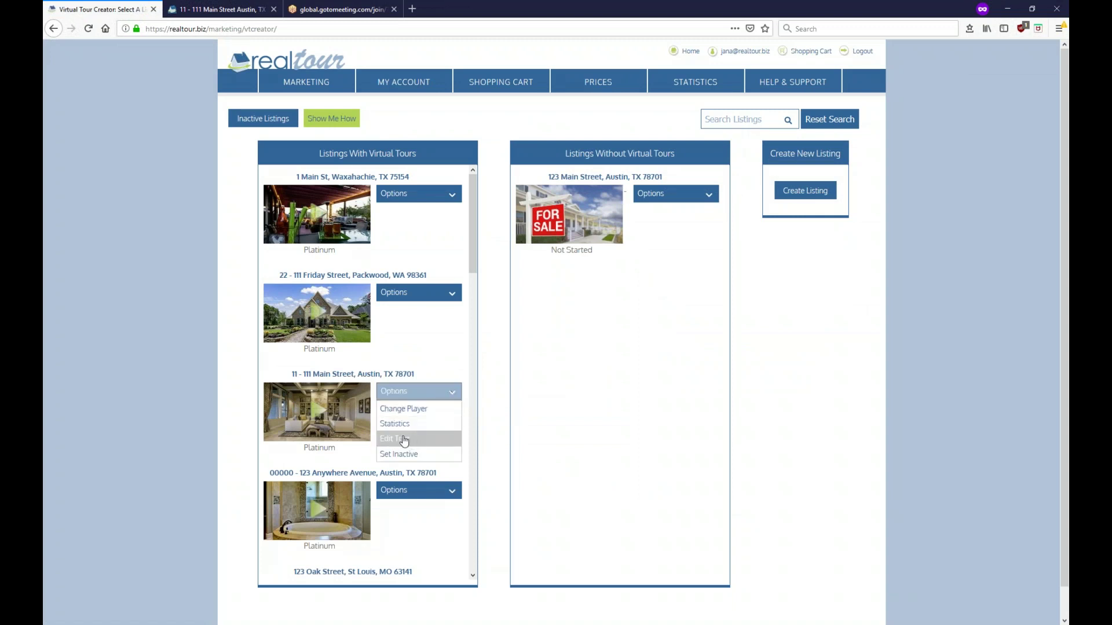
left_click(404, 440)
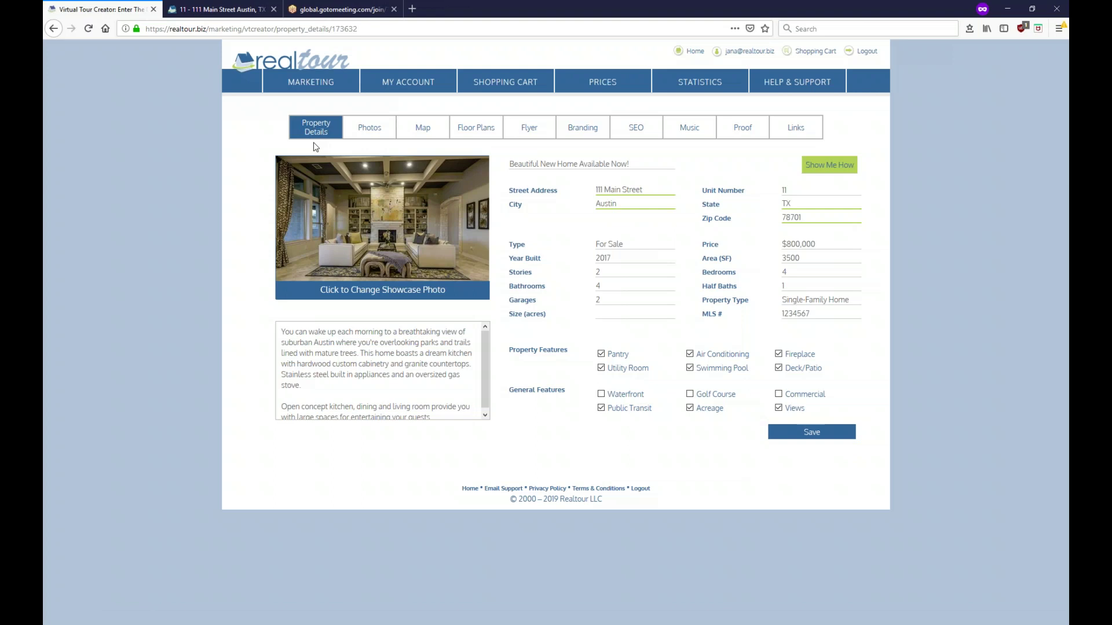
Open the tour's photos and review the image sizes offered for download
left_click(370, 133)
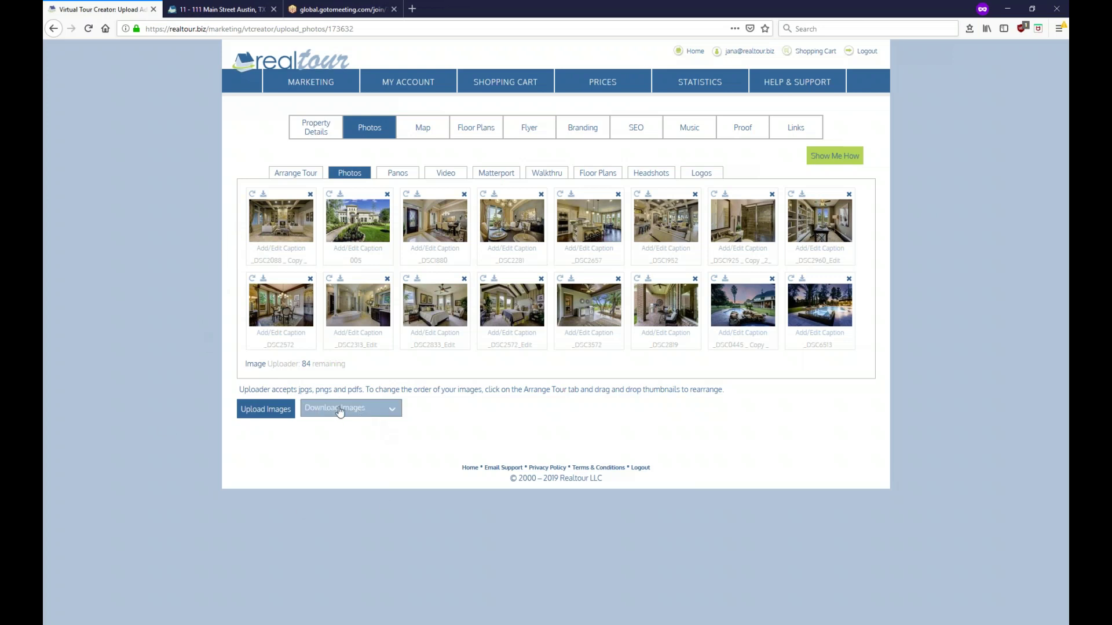
left_click(393, 412)
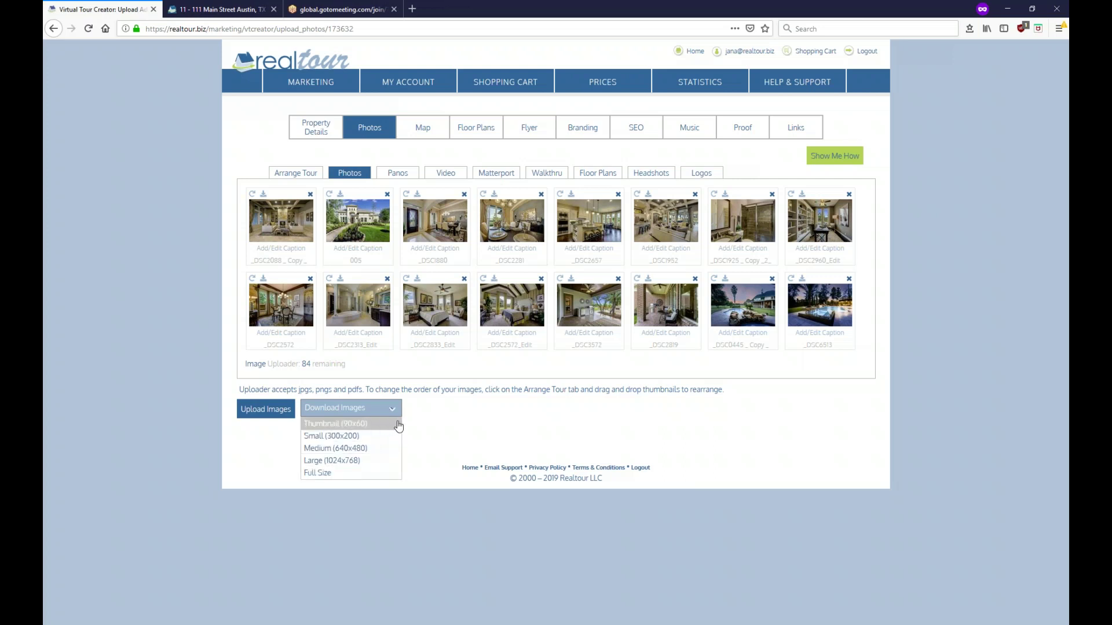
left_click(426, 426)
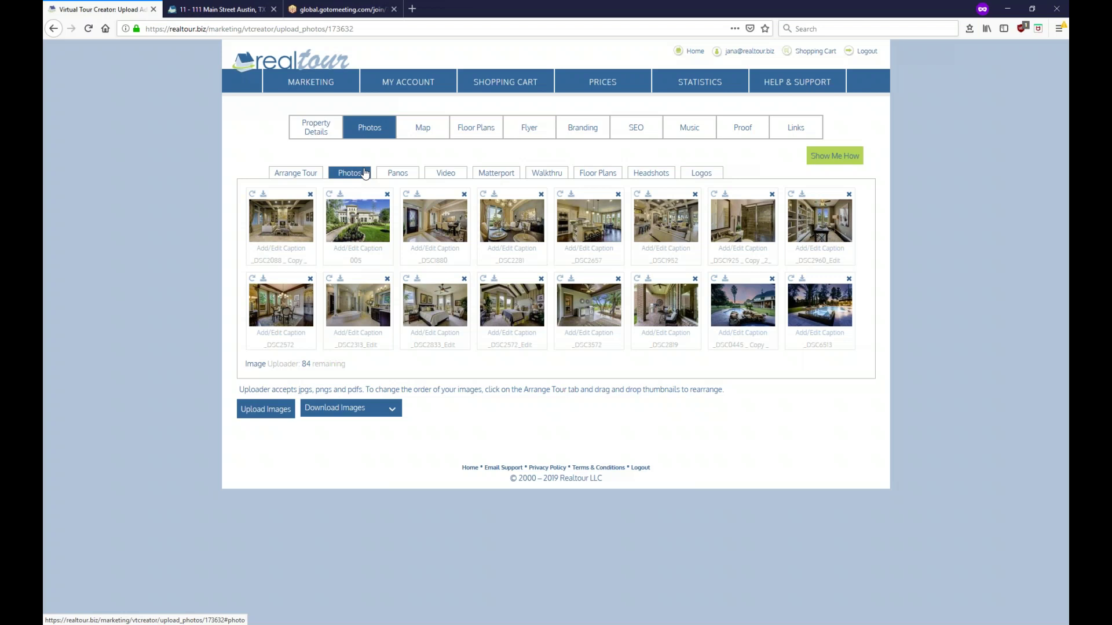
Review the tour's panoramas, video, Matterport embed code, floor plans and agent headshots
left_click(398, 174)
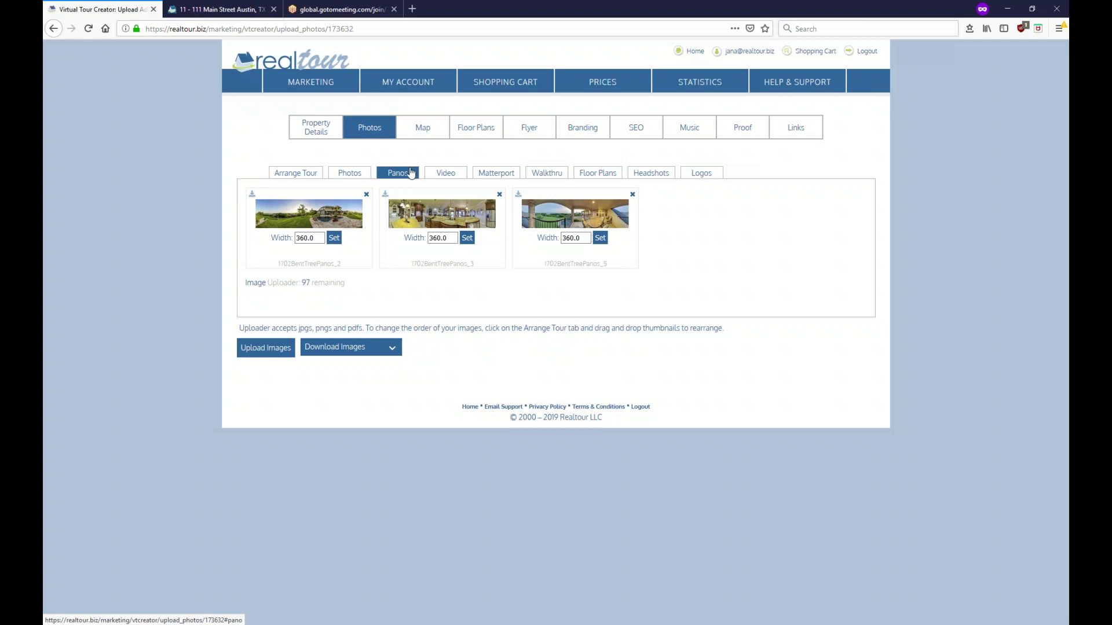
left_click(461, 175)
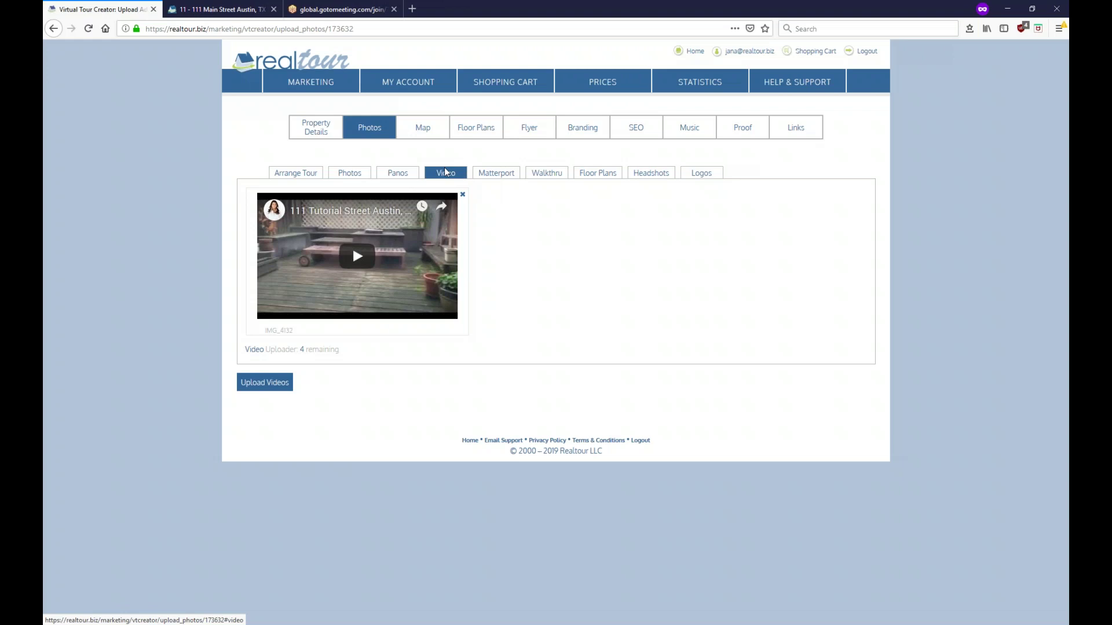
left_click(503, 173)
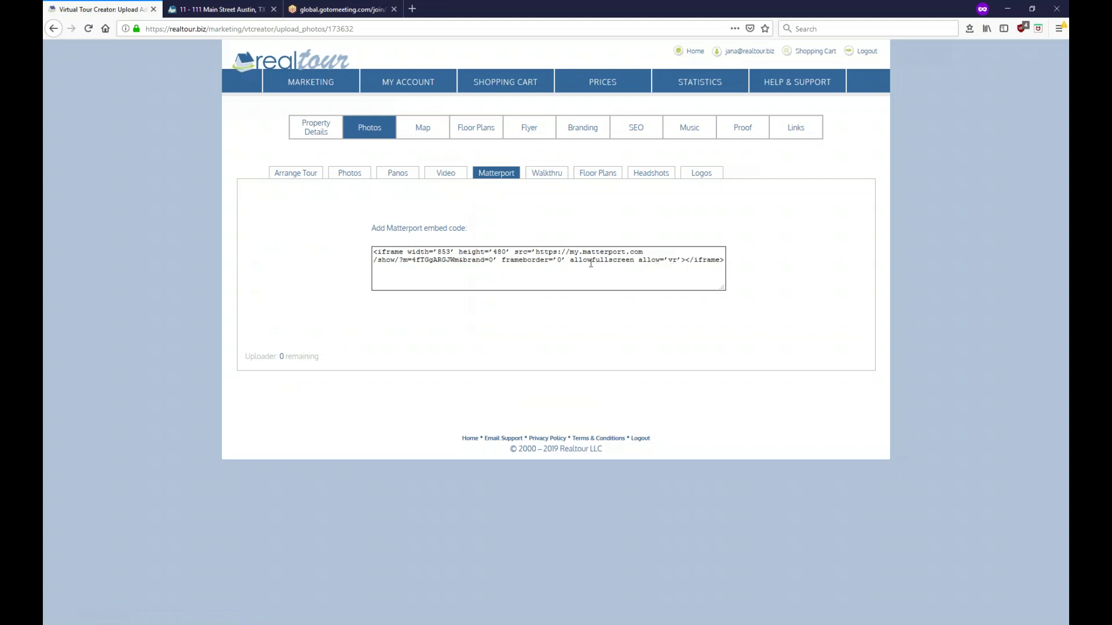
left_click(605, 177)
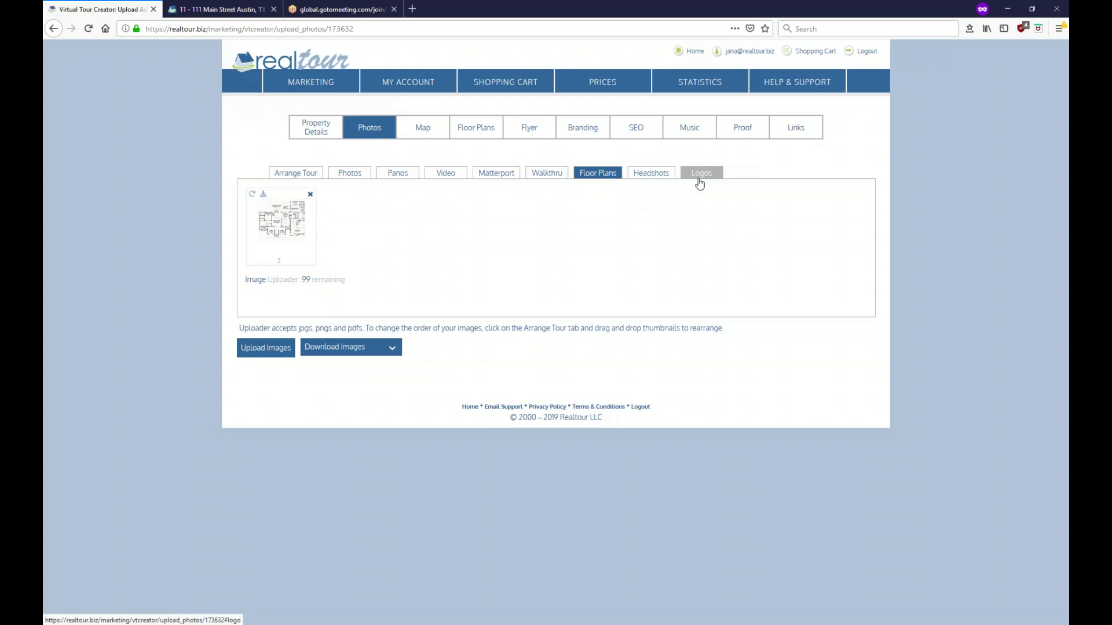
left_click(653, 174)
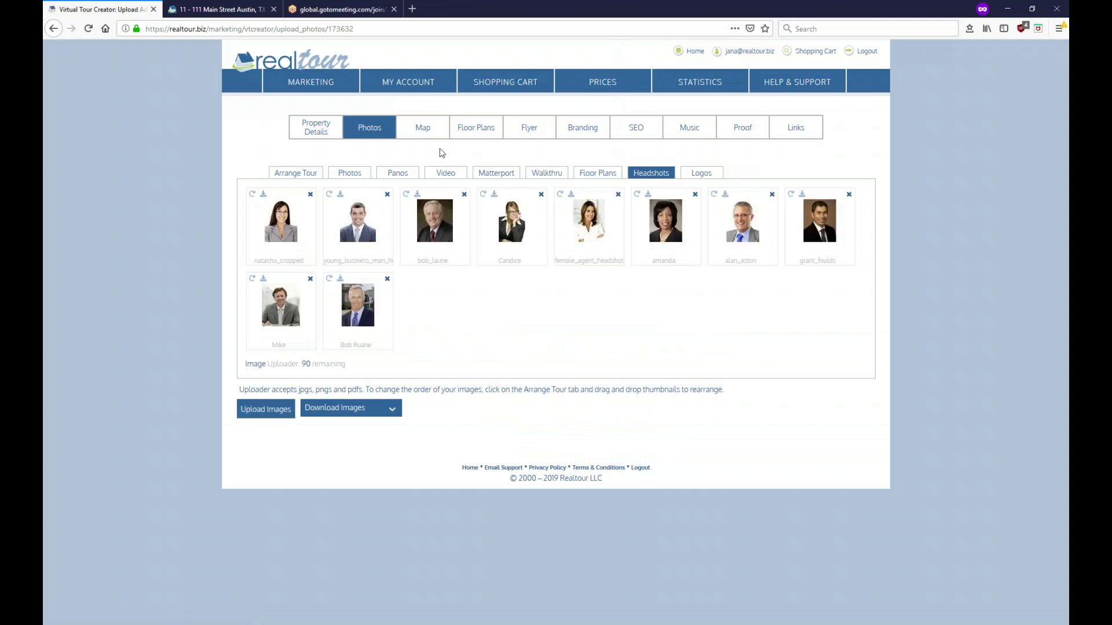
Move the exterior house photo 005 to the first place in the tour's photos
left_click(350, 175)
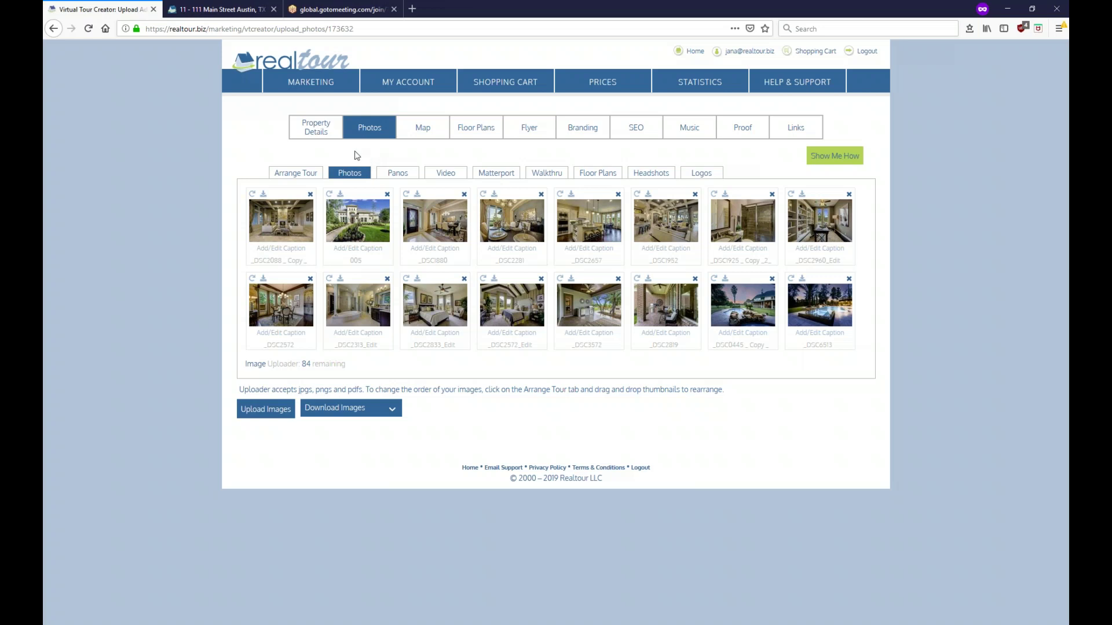
mouse_move(283, 224)
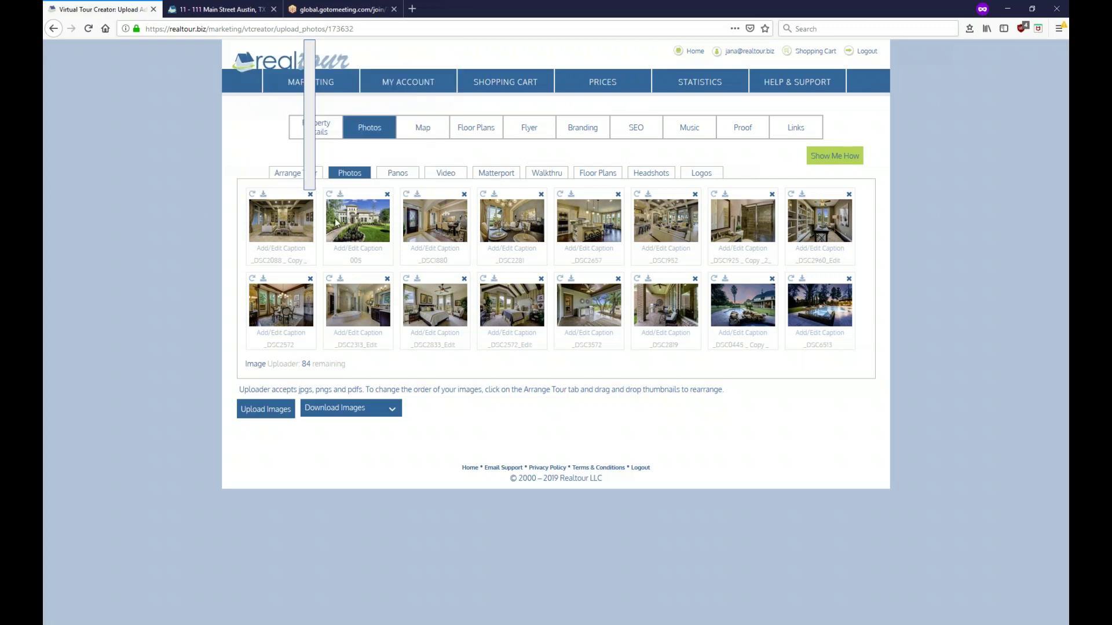
mouse_move(358, 221)
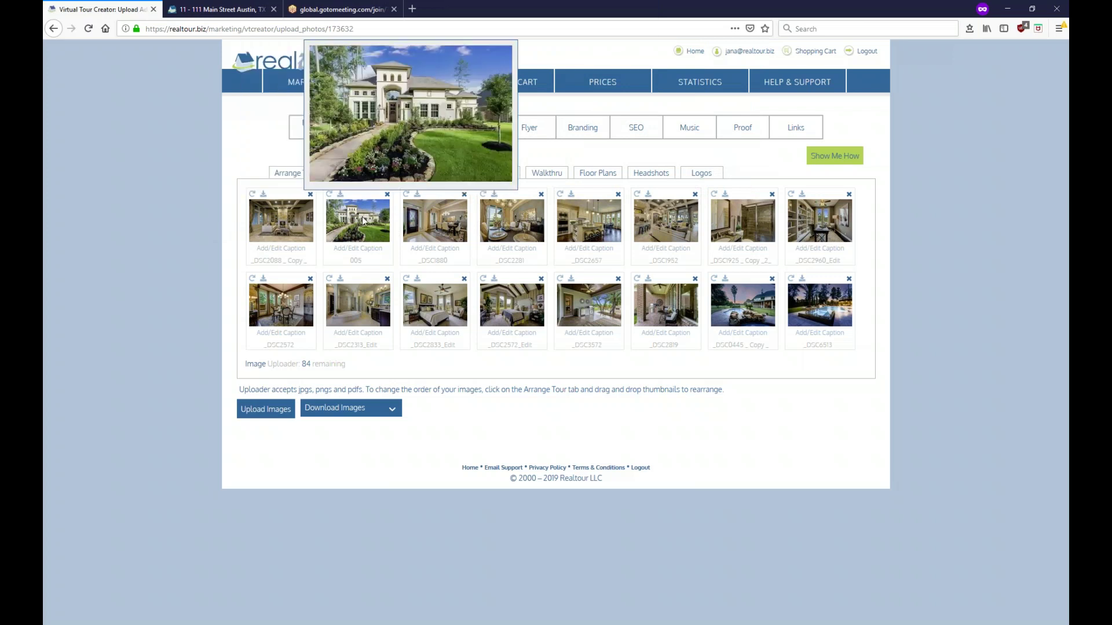
left_click_drag(363, 220, 291, 216)
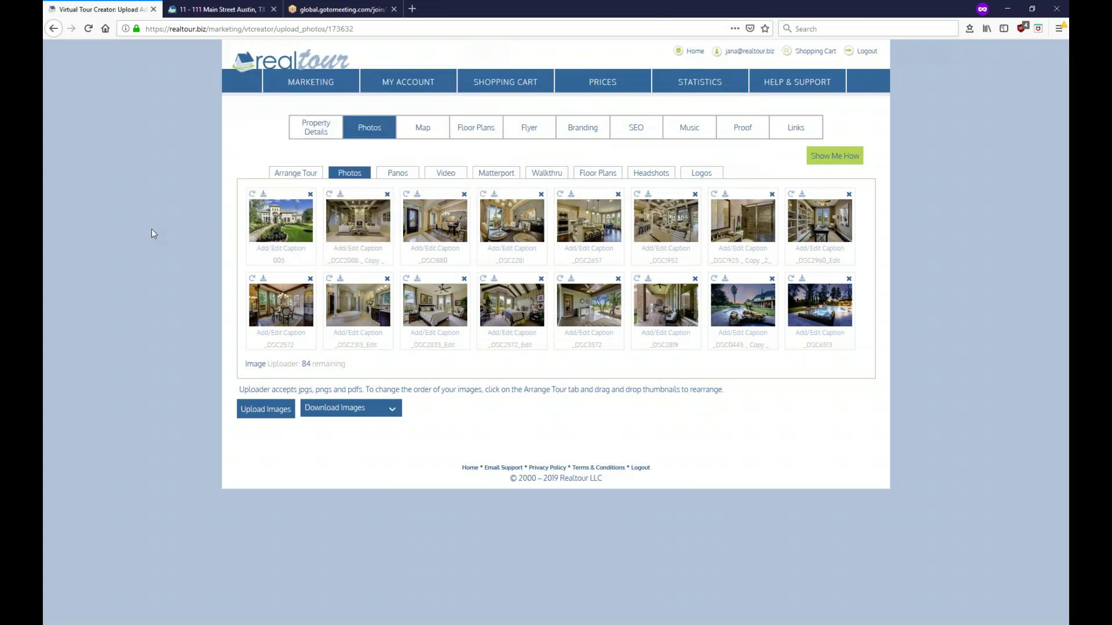
Open the caption editor for exterior photo 005, browse the following images' captions, and close the editor
mouse_move(276, 219)
mouse_move(263, 248)
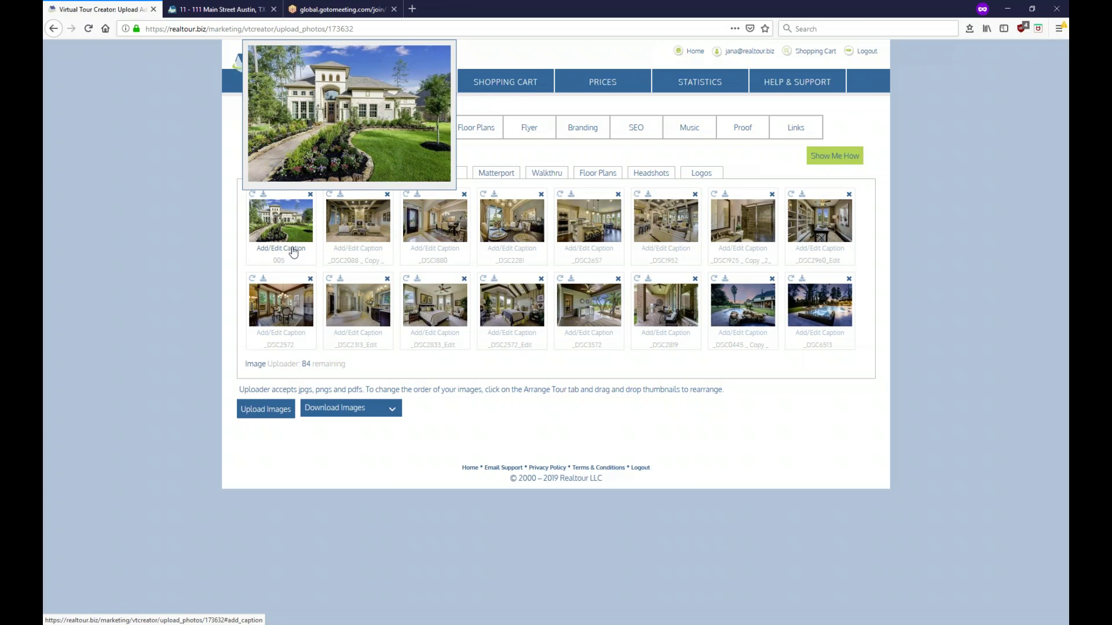
left_click(294, 250)
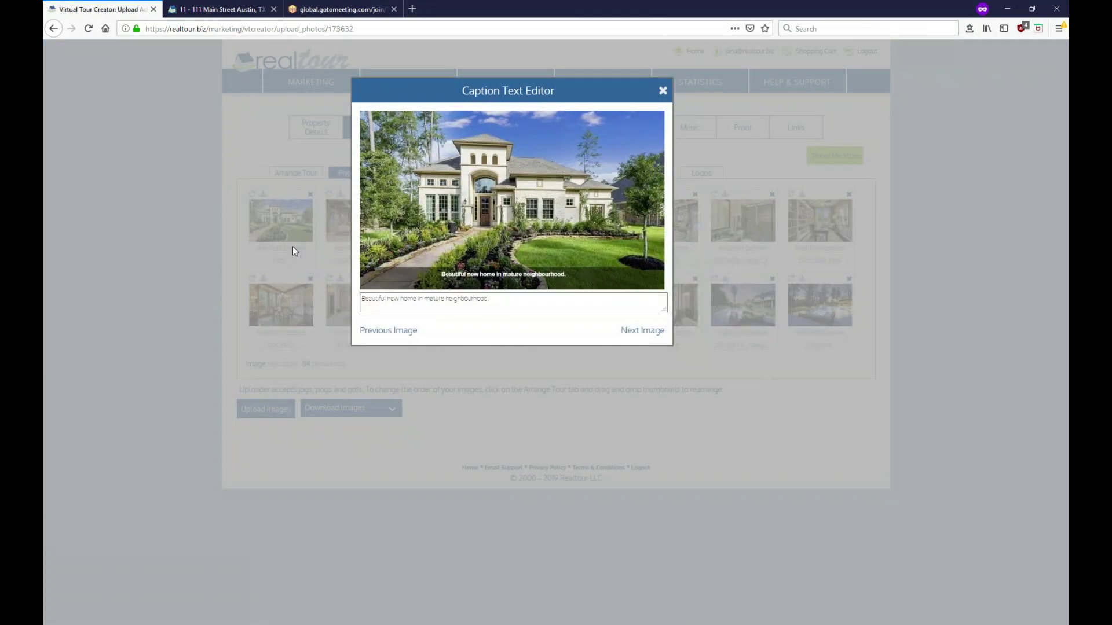
left_click(366, 299)
left_click(638, 333)
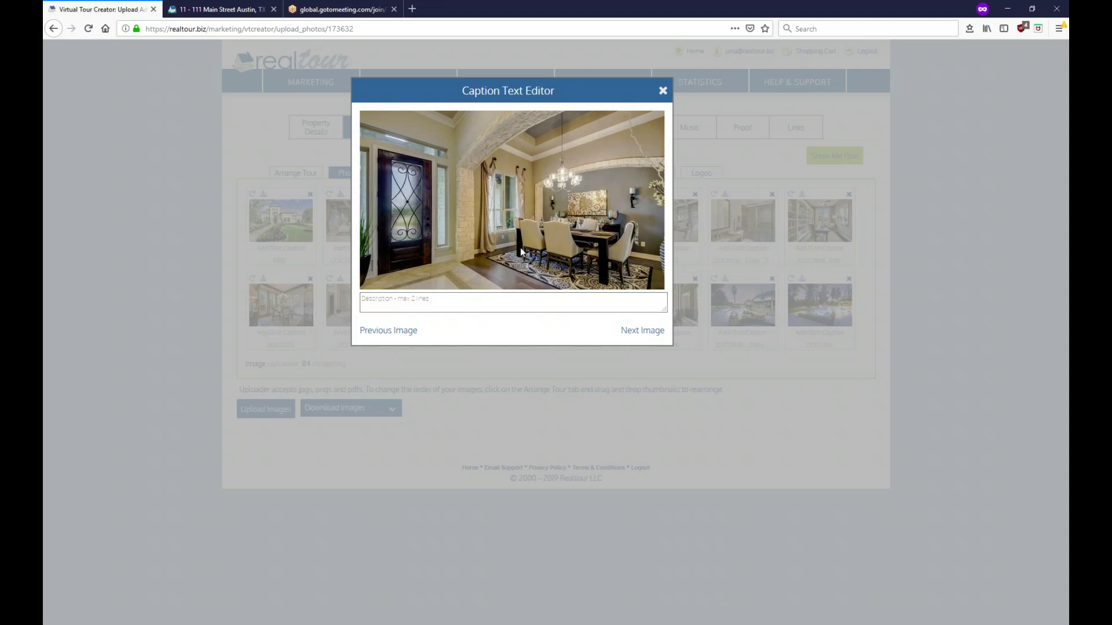
left_click(663, 90)
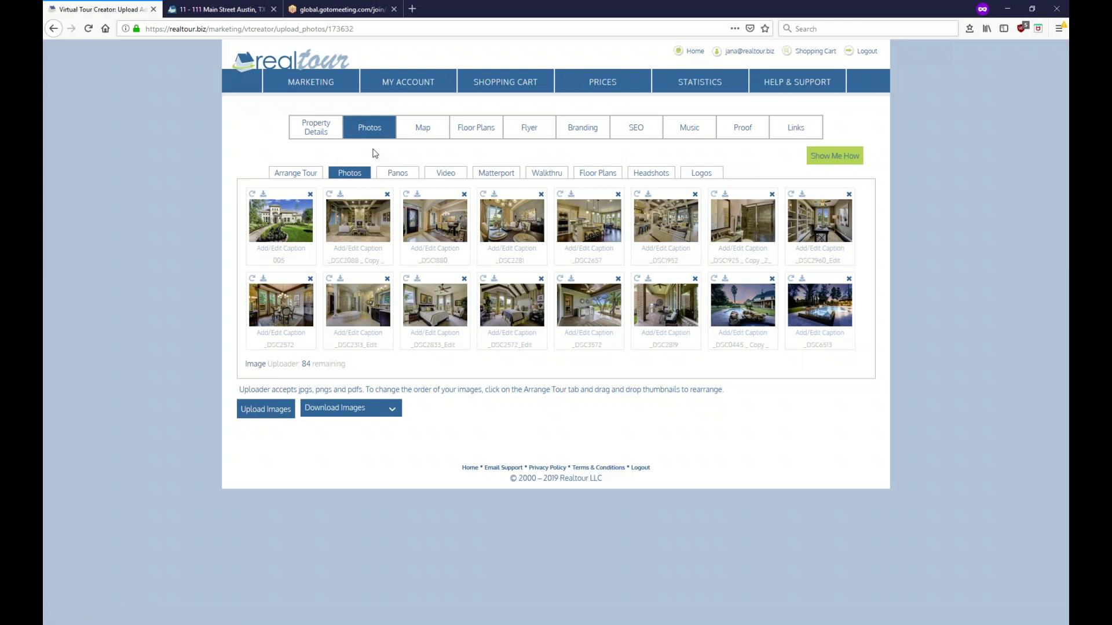
In the tour arrangement, move the living room photo _DSC2088 from second to third place, behind the panorama
mouse_move(363, 196)
left_click(296, 174)
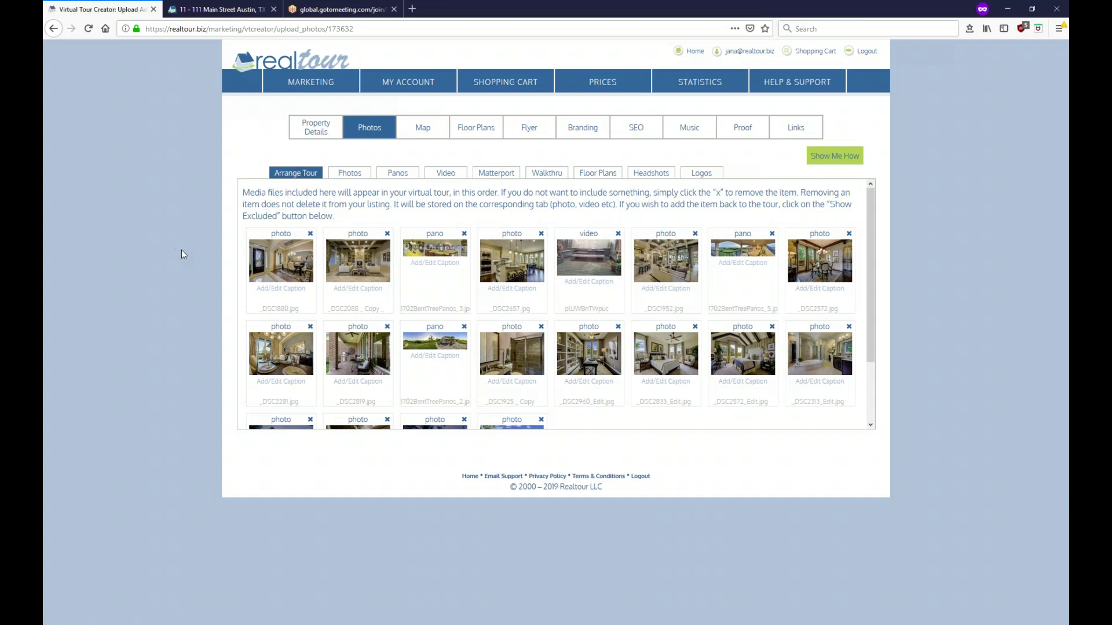
left_click_drag(376, 263, 444, 262)
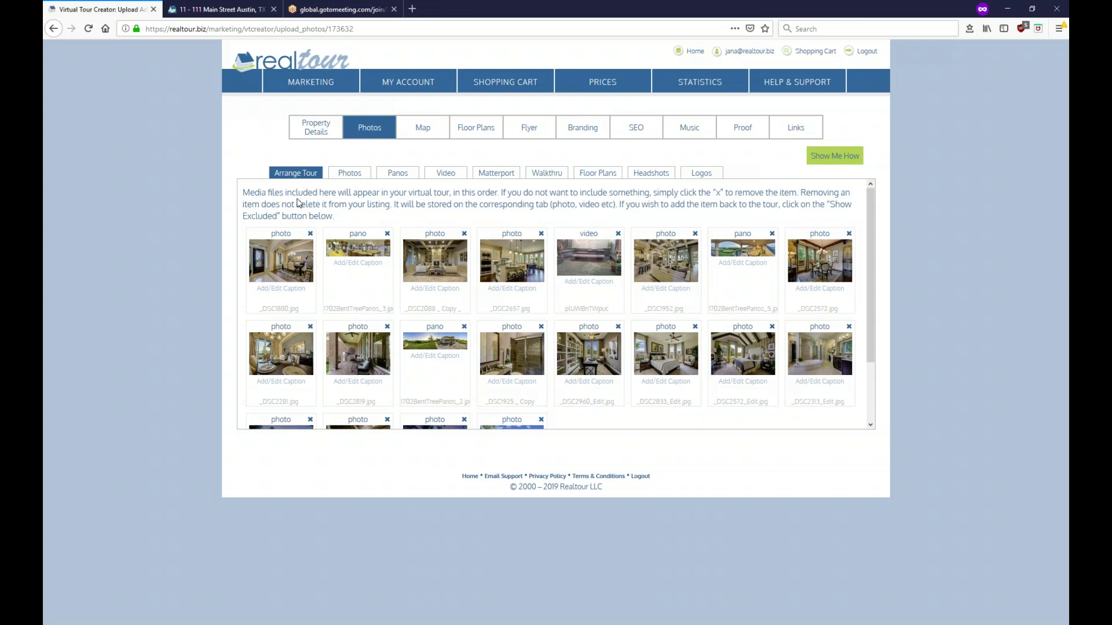
Remove the panorama in second place from the tour and show the media files excluded from it
mouse_move(366, 228)
left_click(386, 234)
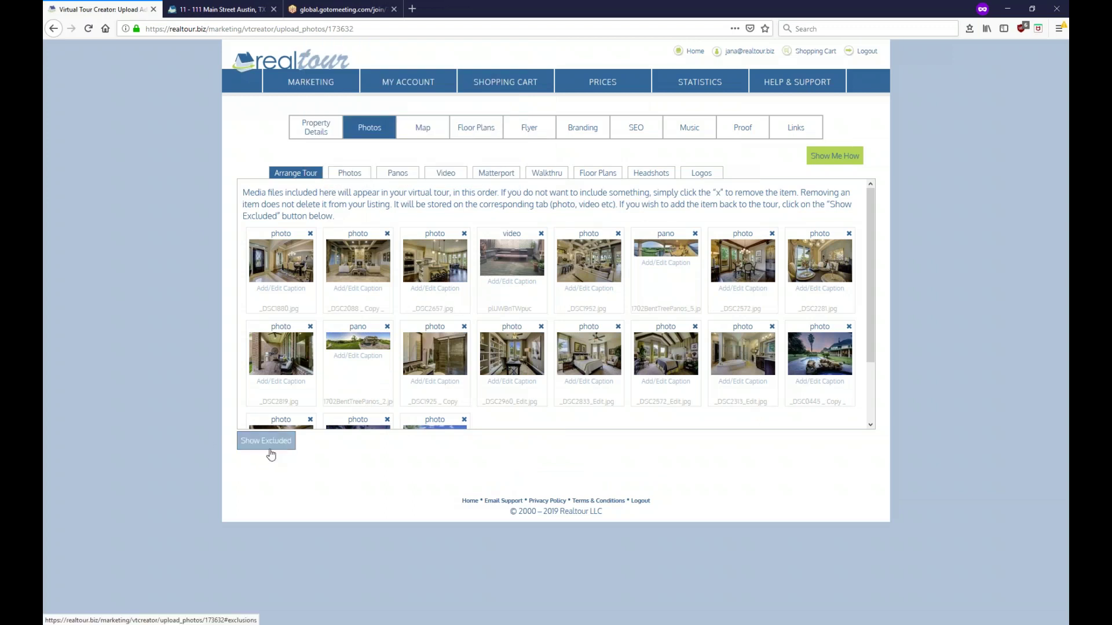
left_click(267, 443)
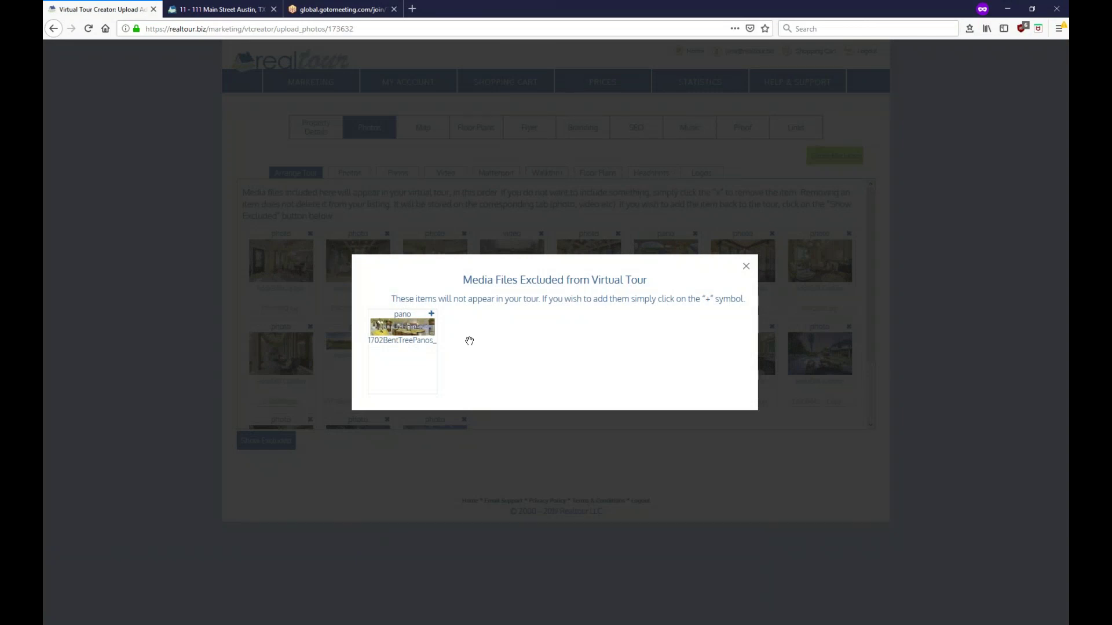
Add the excluded panorama back to the virtual tour and close the list of excluded media files
left_click(432, 317)
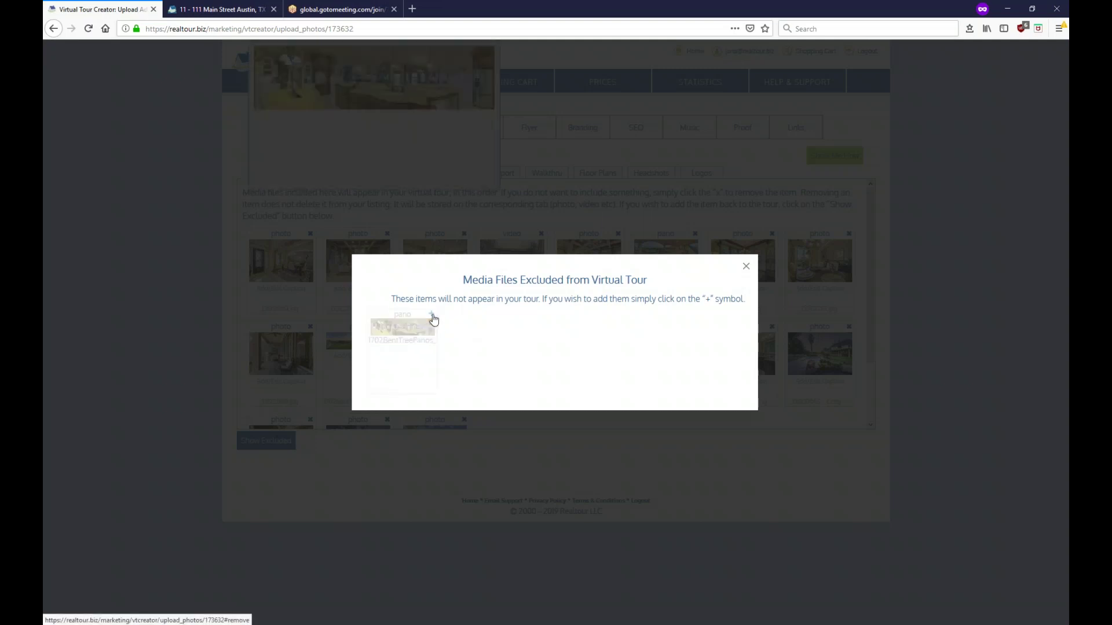
left_click(210, 275)
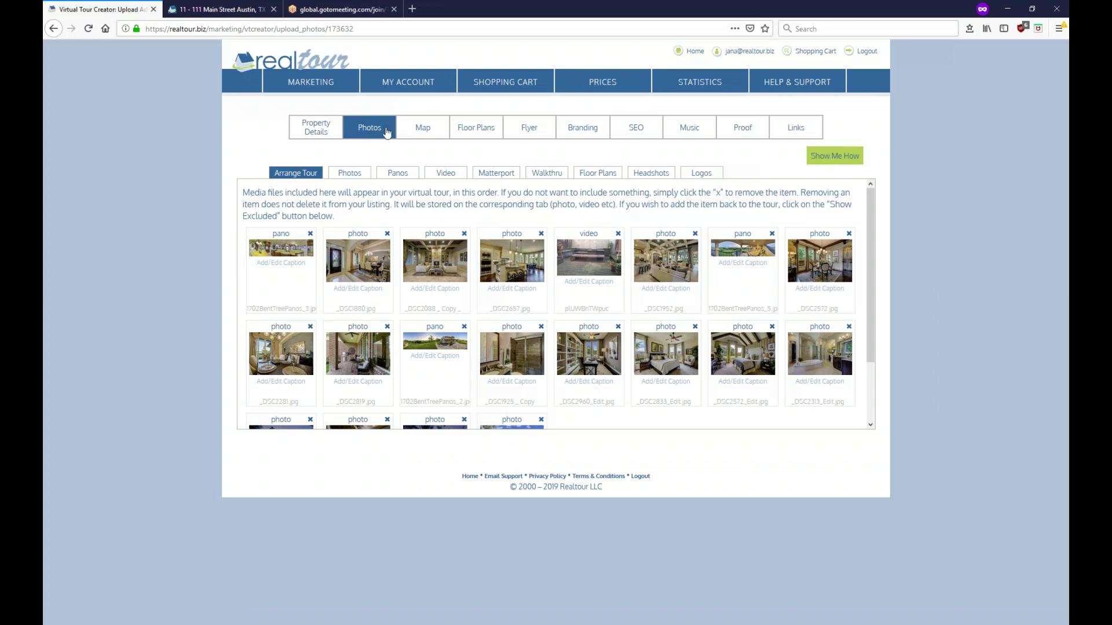
Open the property's map location and move its marker a few blocks to the southwest
left_click(423, 130)
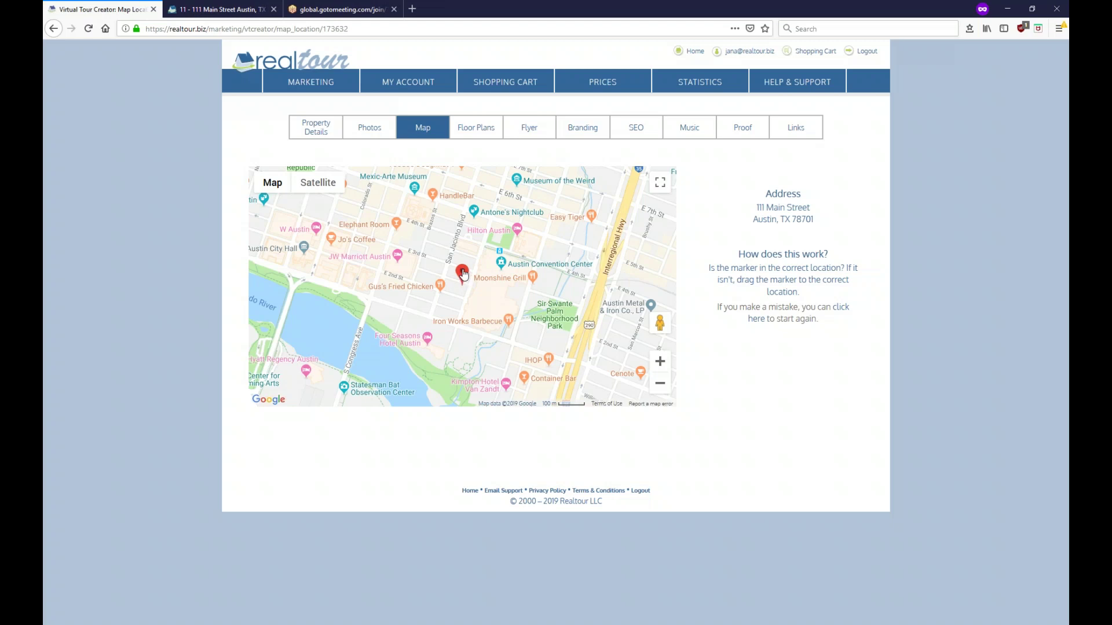
mouse_move(464, 274)
left_mouse_down()
mouse_move(438, 298)
mouse_move(414, 295)
left_mouse_up()
Open the floor plan creator and check the floor plan image uploaded among the tour's media
left_click(478, 130)
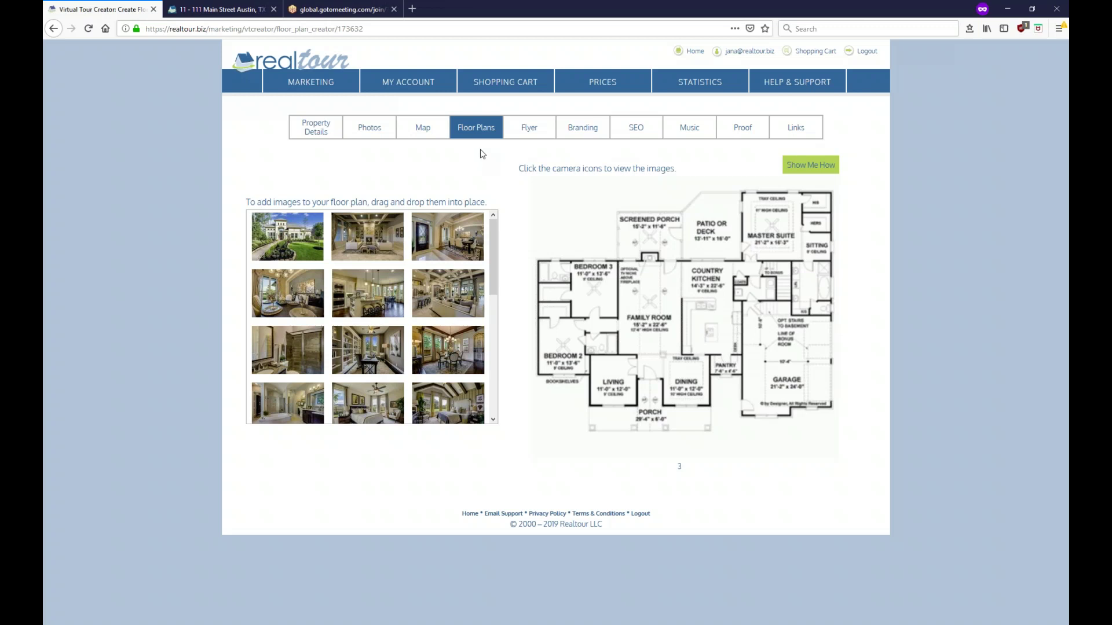
left_click(373, 129)
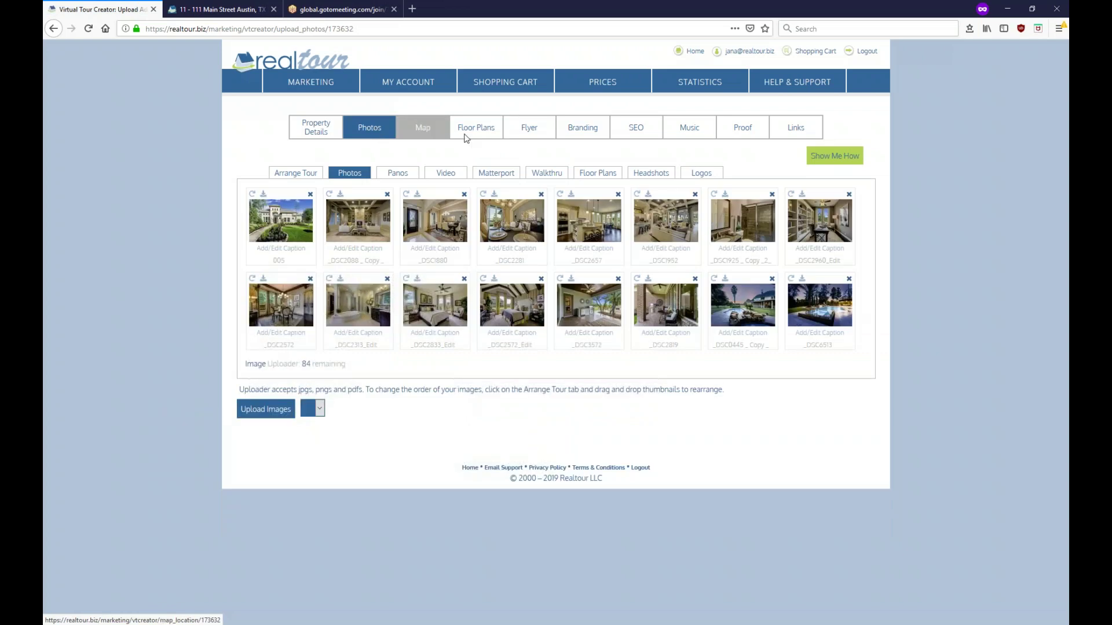
left_click(598, 174)
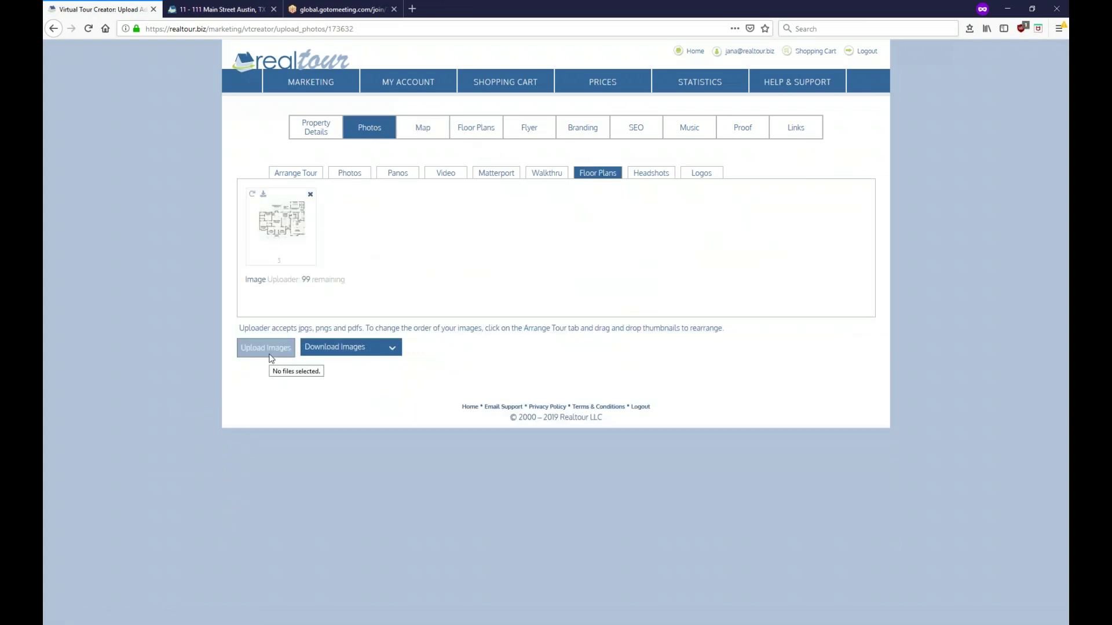
Place the living room photo _DSC2088 in the floor plan's family room, view it from its camera marker, and close it
left_click(474, 130)
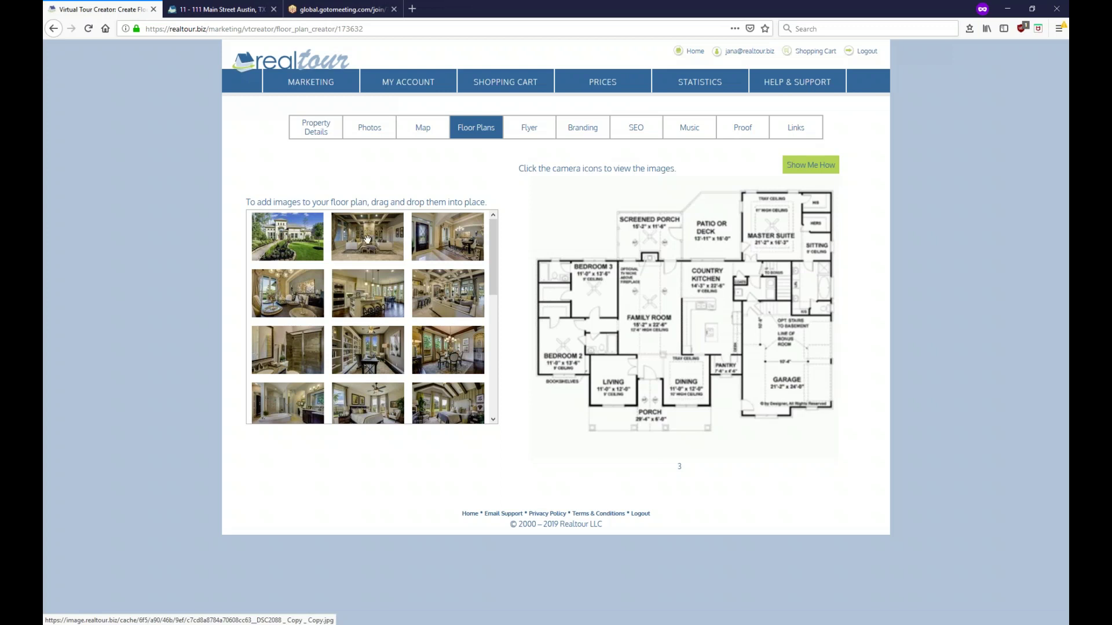
left_click_drag(370, 241, 636, 343)
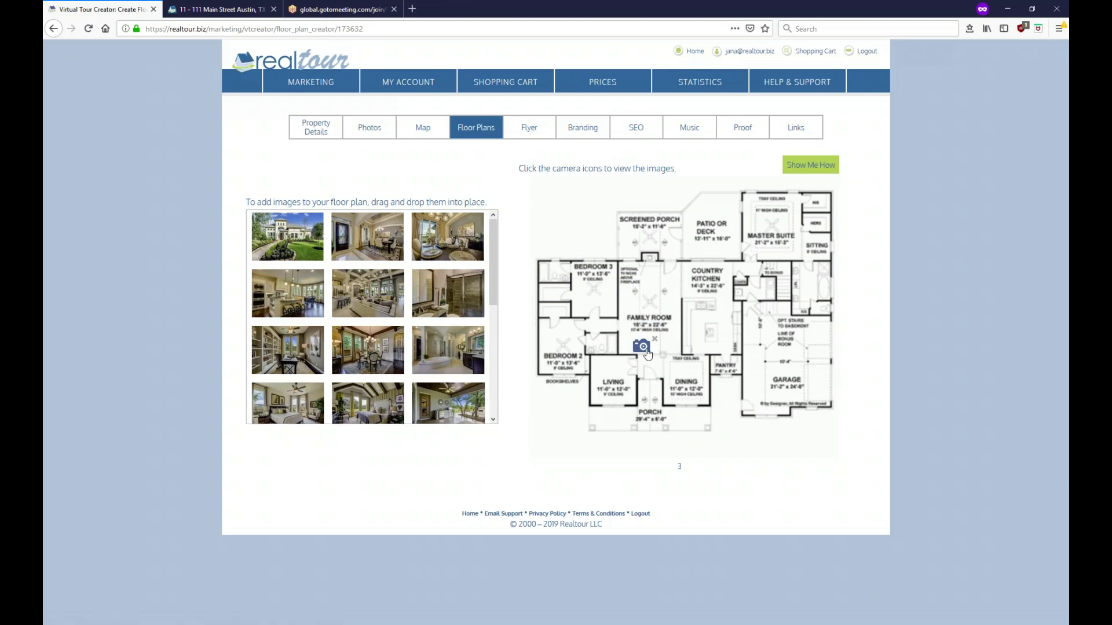
left_click(644, 348)
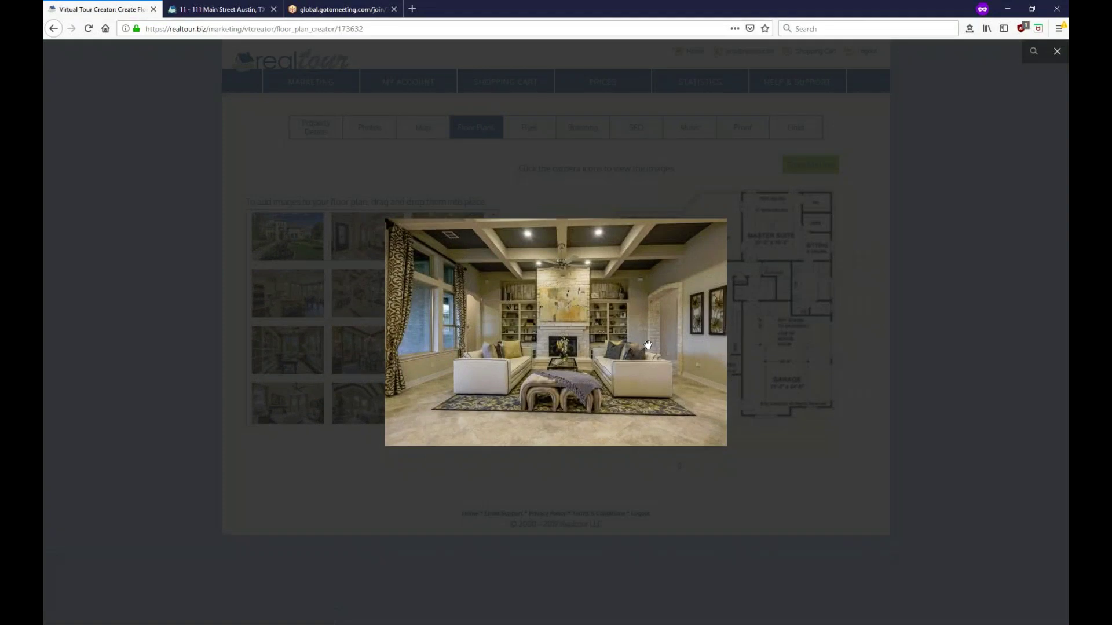
left_click(1057, 51)
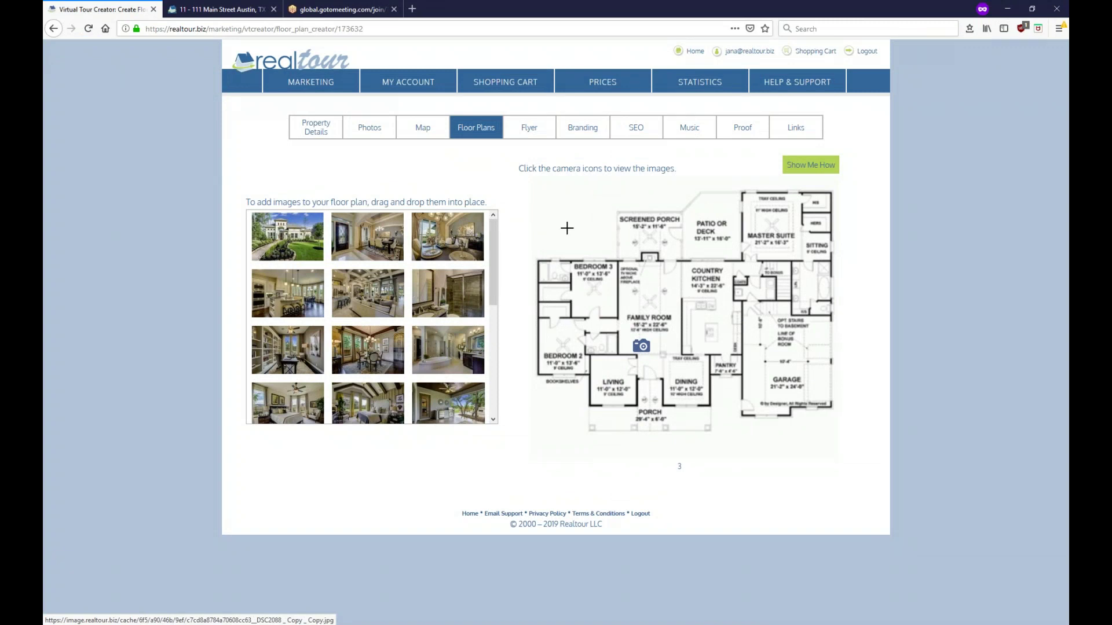
Place the kitchen photo in the country kitchen and a bedroom photo in Bedroom 3, removing the bathroom photo put by the dining room
left_click_drag(440, 291, 693, 279)
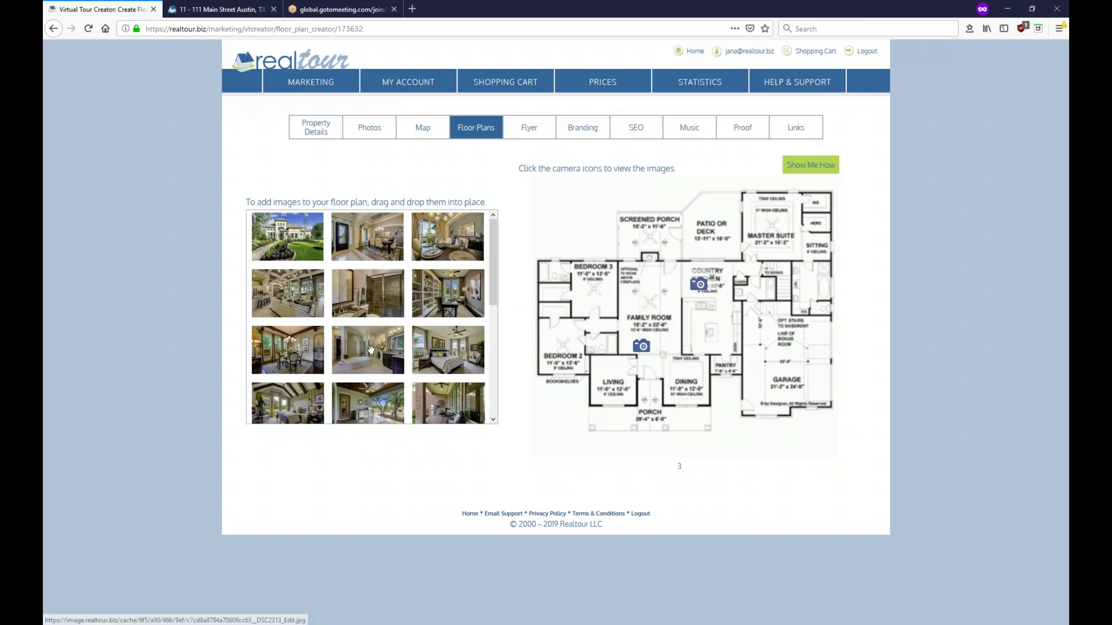
left_click_drag(386, 350, 674, 365)
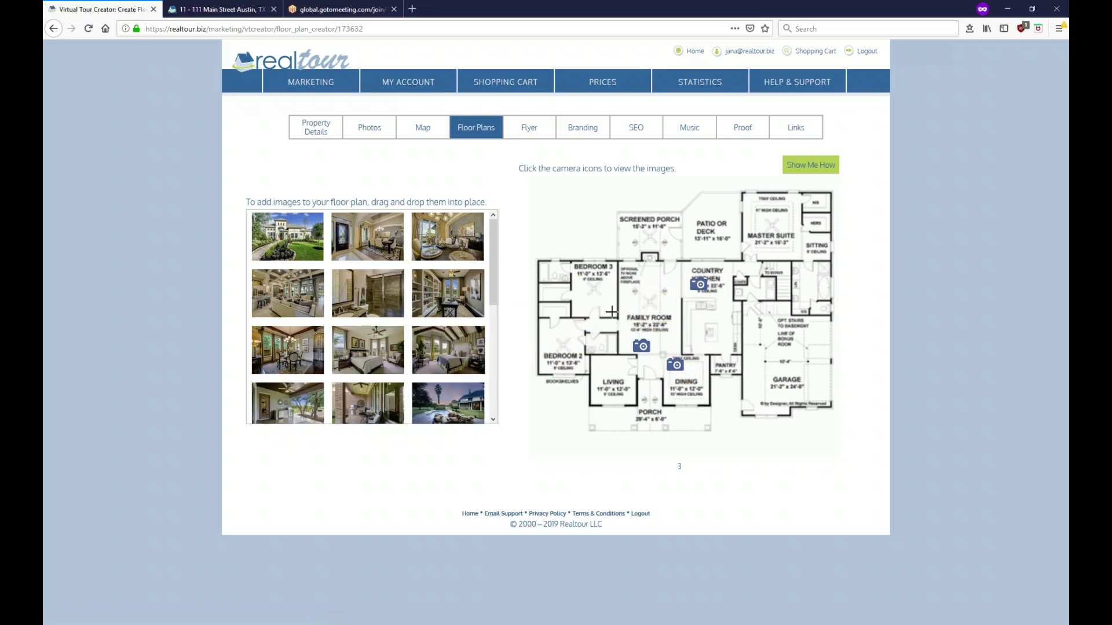
left_click_drag(386, 348, 580, 275)
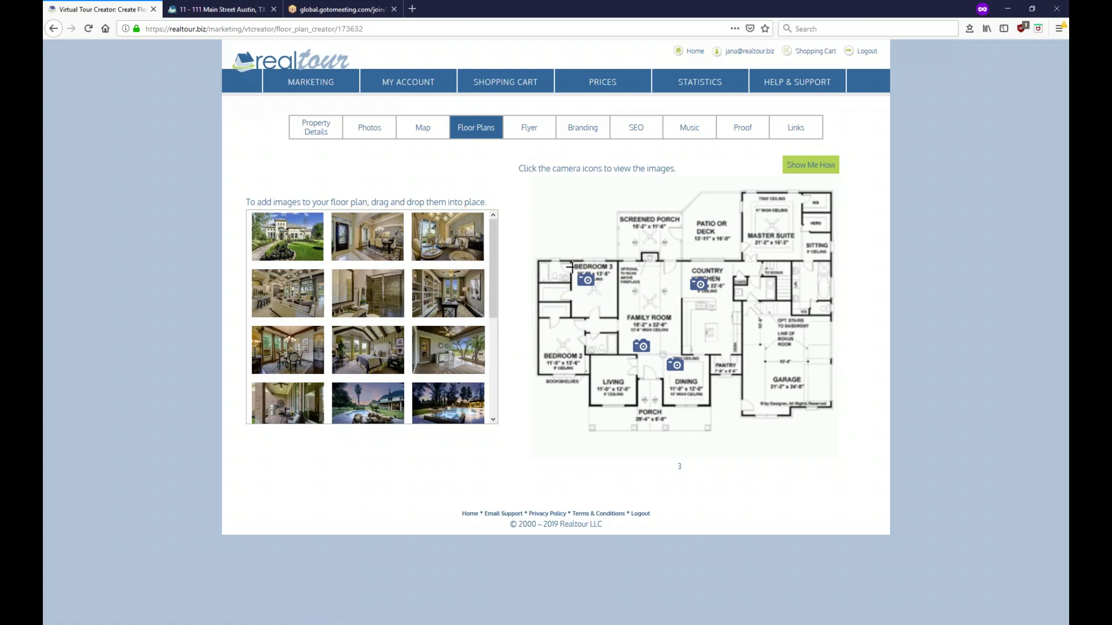
left_click(686, 362)
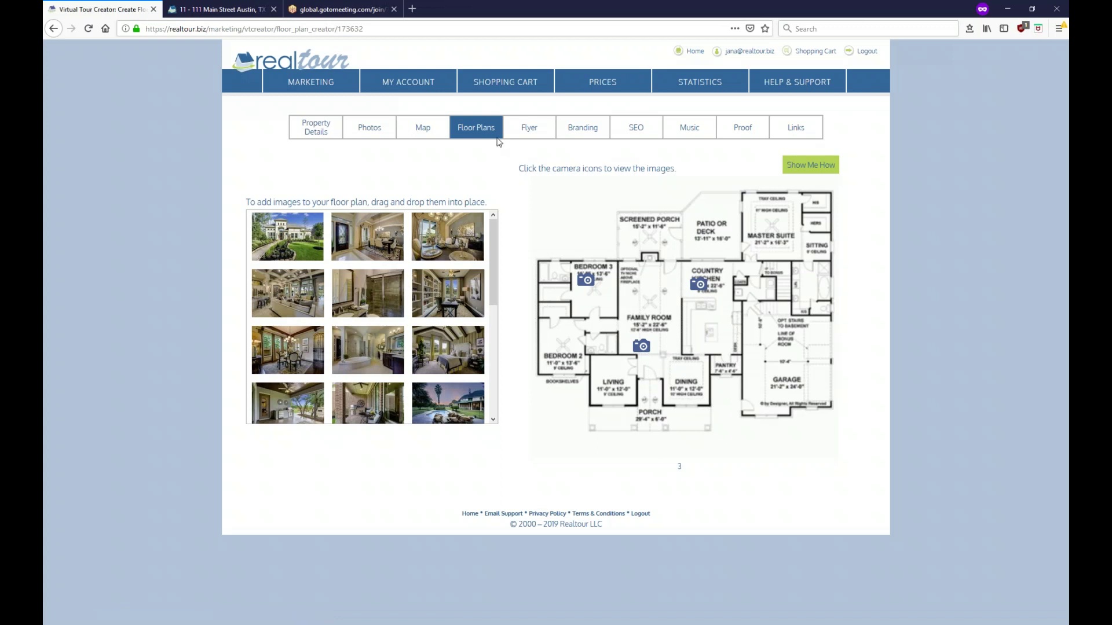
Browse the flyer designs and choose the dark red flyer with the exterior house photo as the print material
left_click(529, 132)
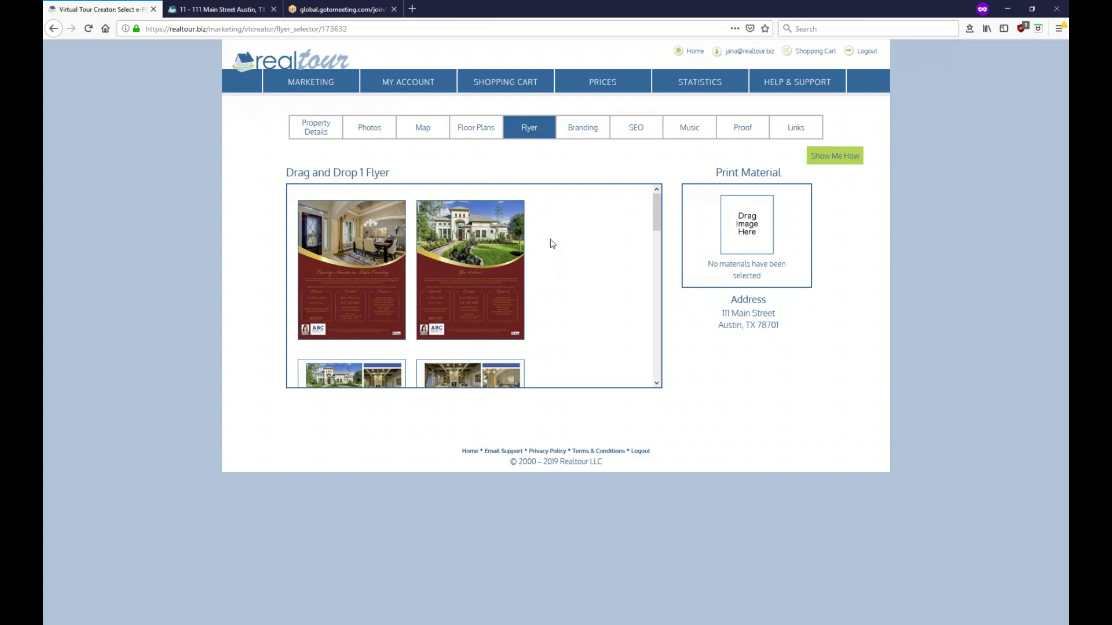
scroll(539, 241, "down", 8)
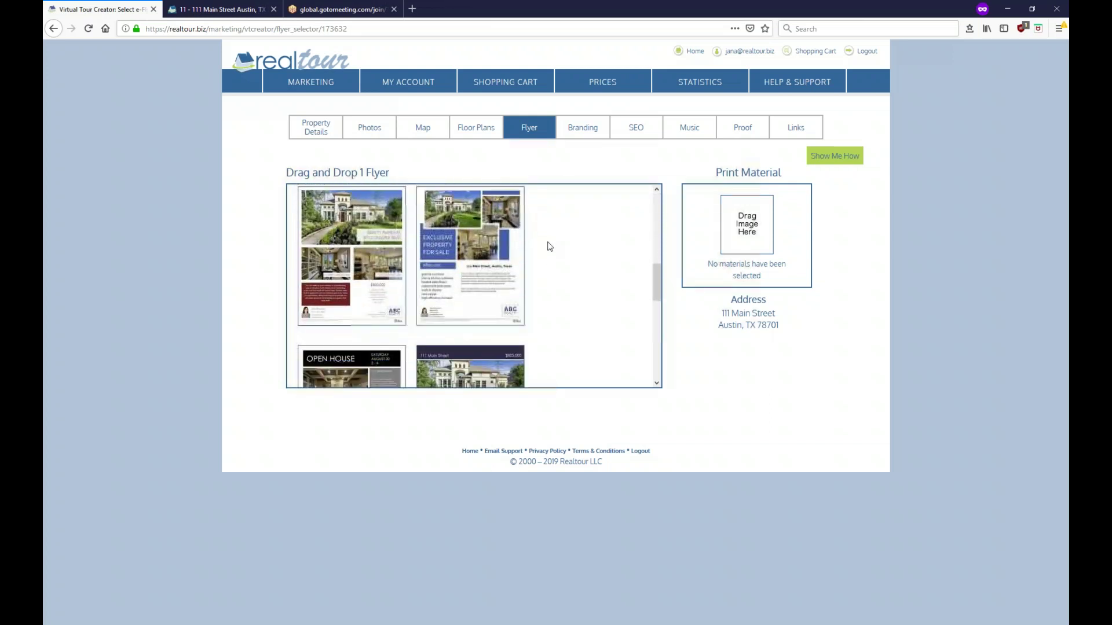
scroll(550, 249, "up", 8)
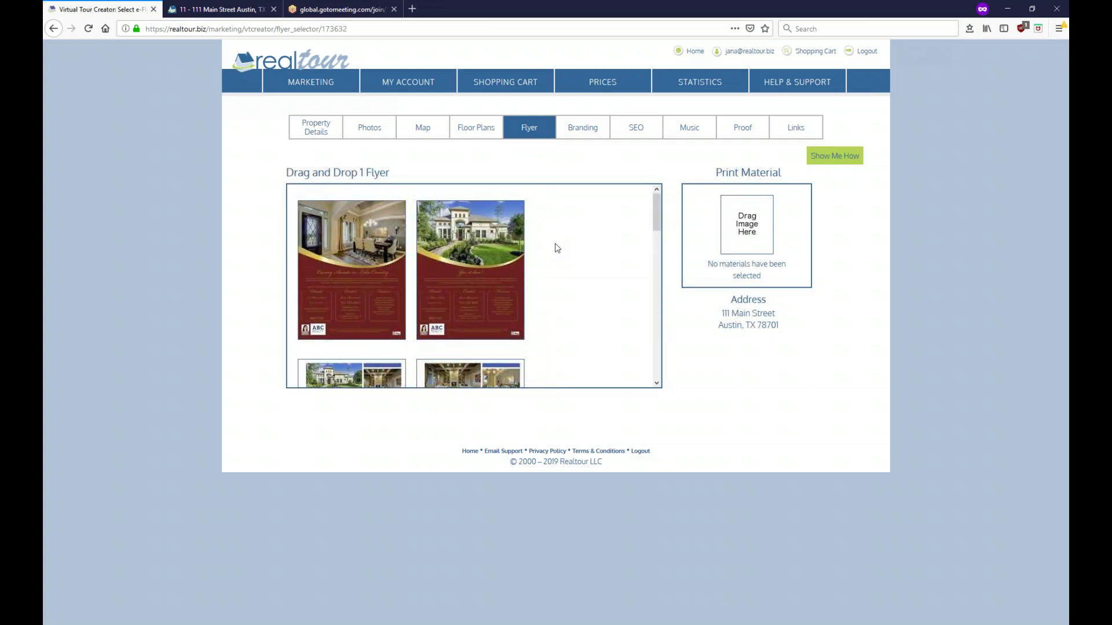
left_click_drag(454, 258, 728, 263)
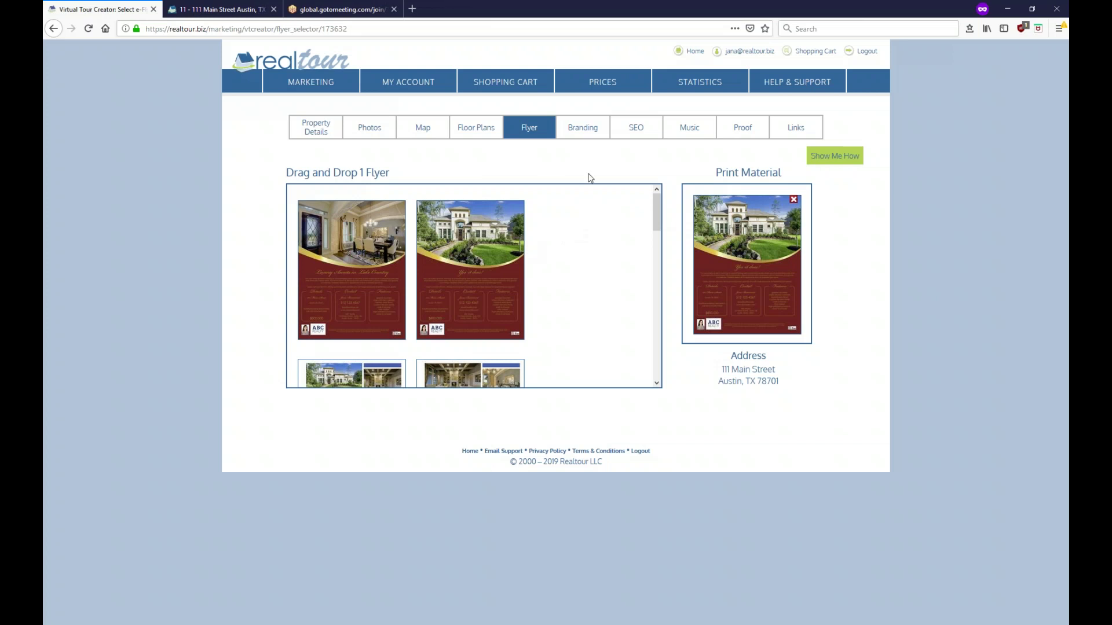
Set the tour's branding player color to dark blue, and view the available headshots without choosing another
left_click(586, 130)
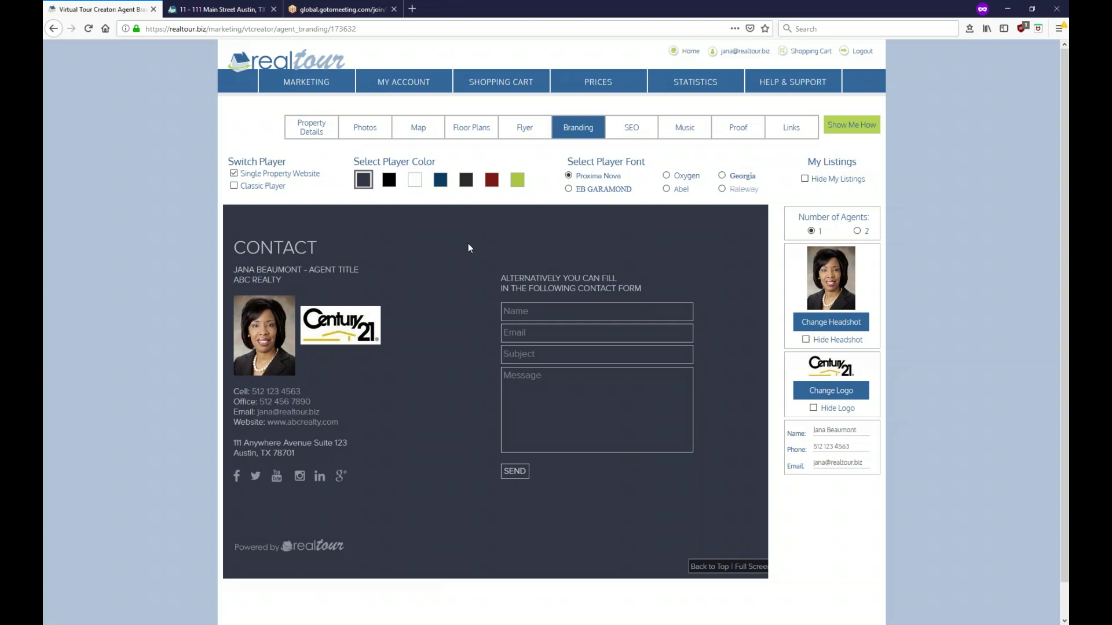
left_click(441, 182)
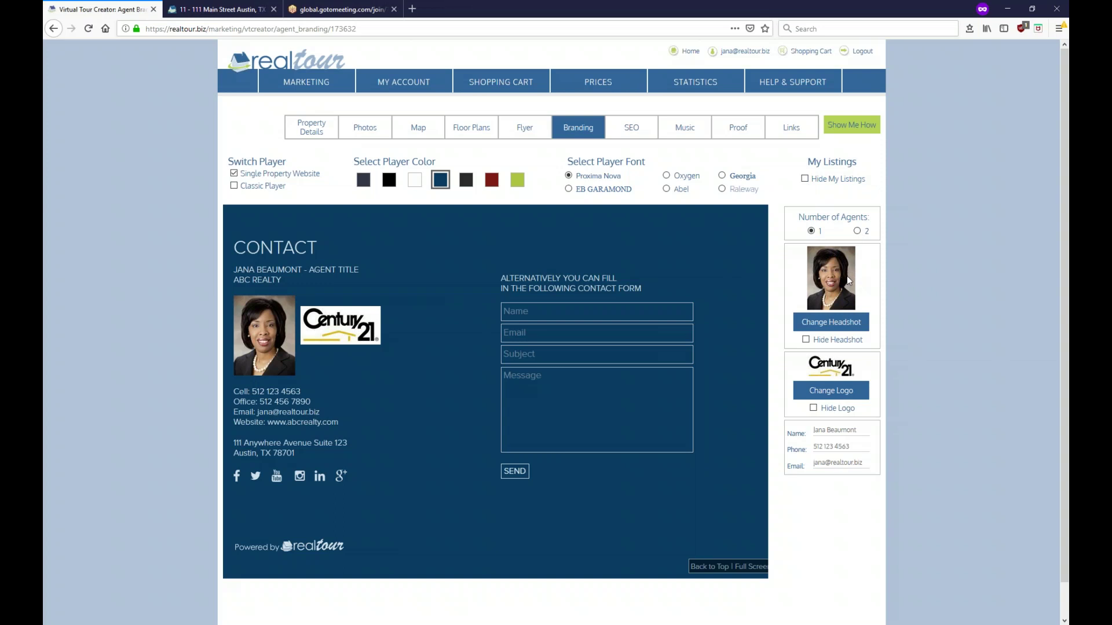
left_click(832, 323)
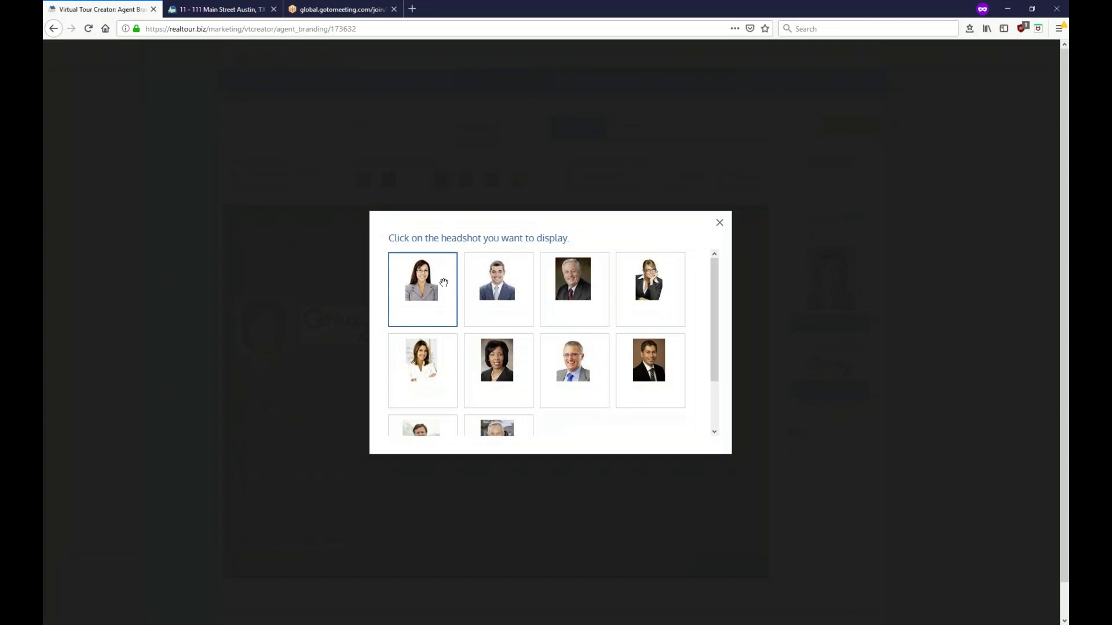
left_click(719, 222)
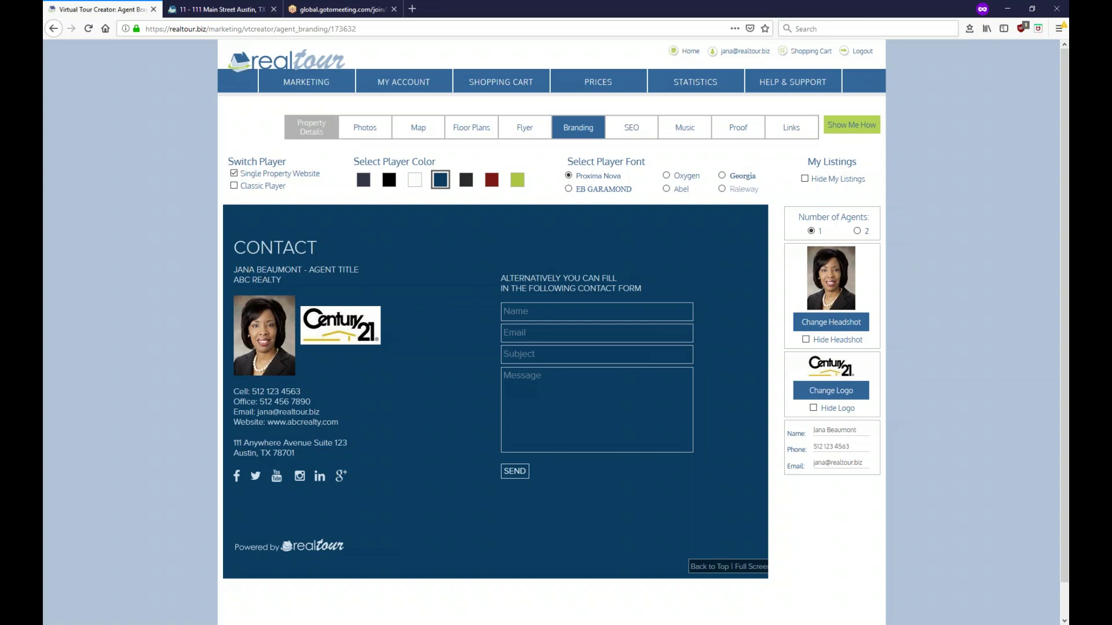
mouse_move(400, 81)
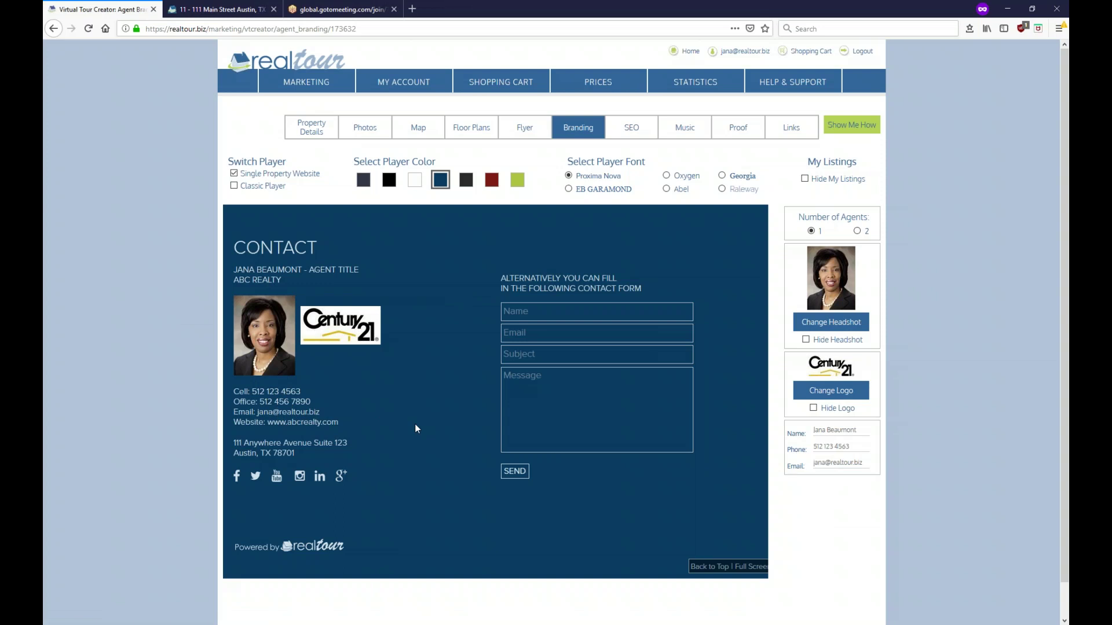
Open the listing's SEO settings and its keywords for editing
left_click(639, 132)
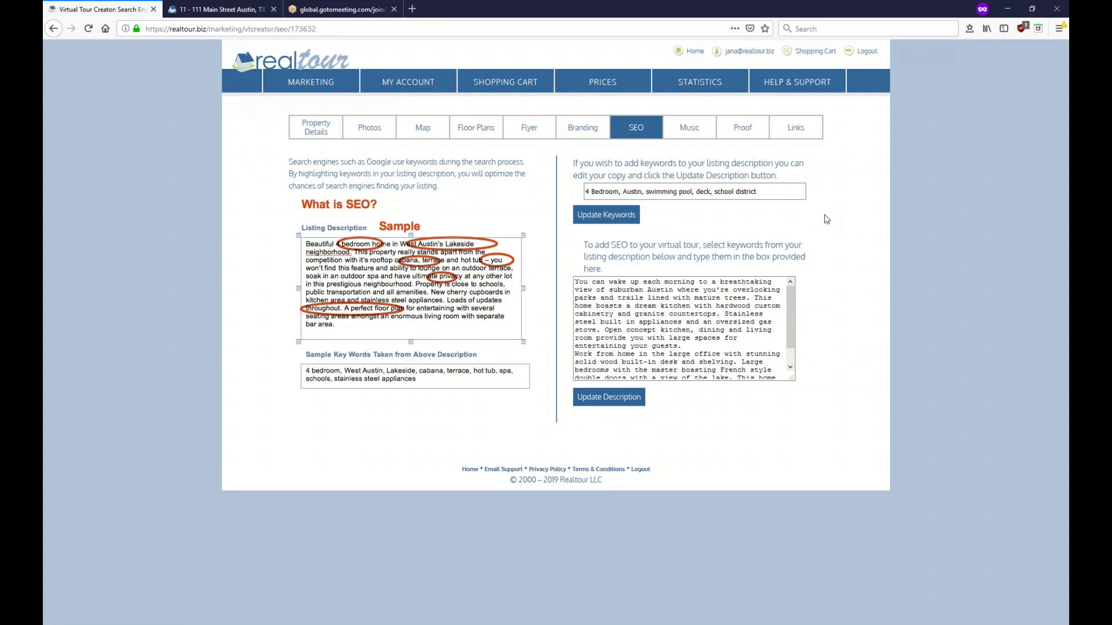
left_click(771, 191)
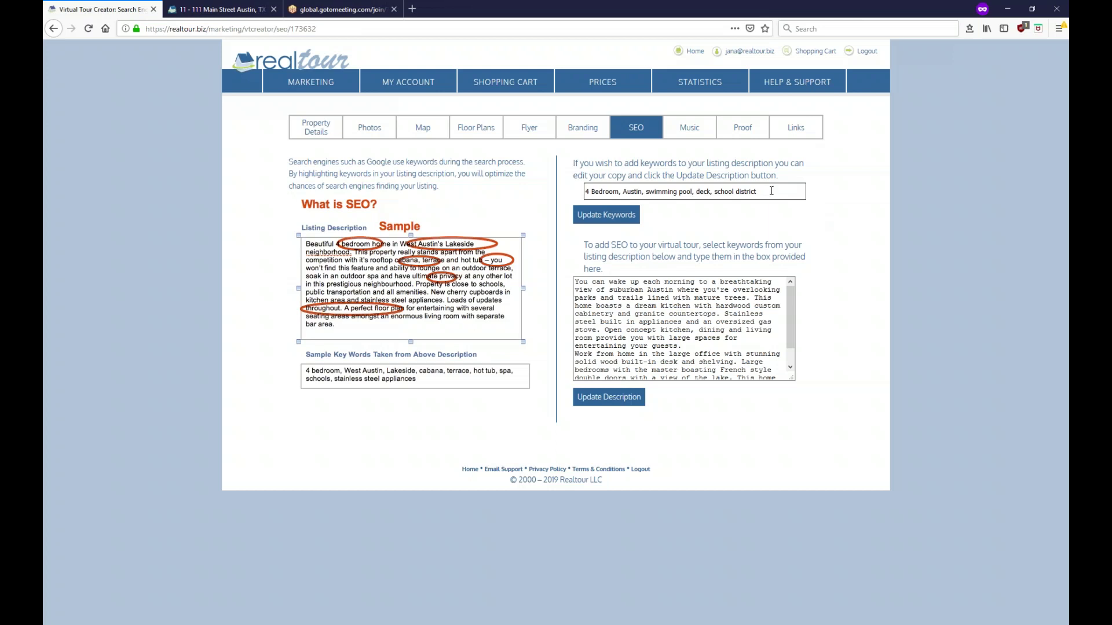
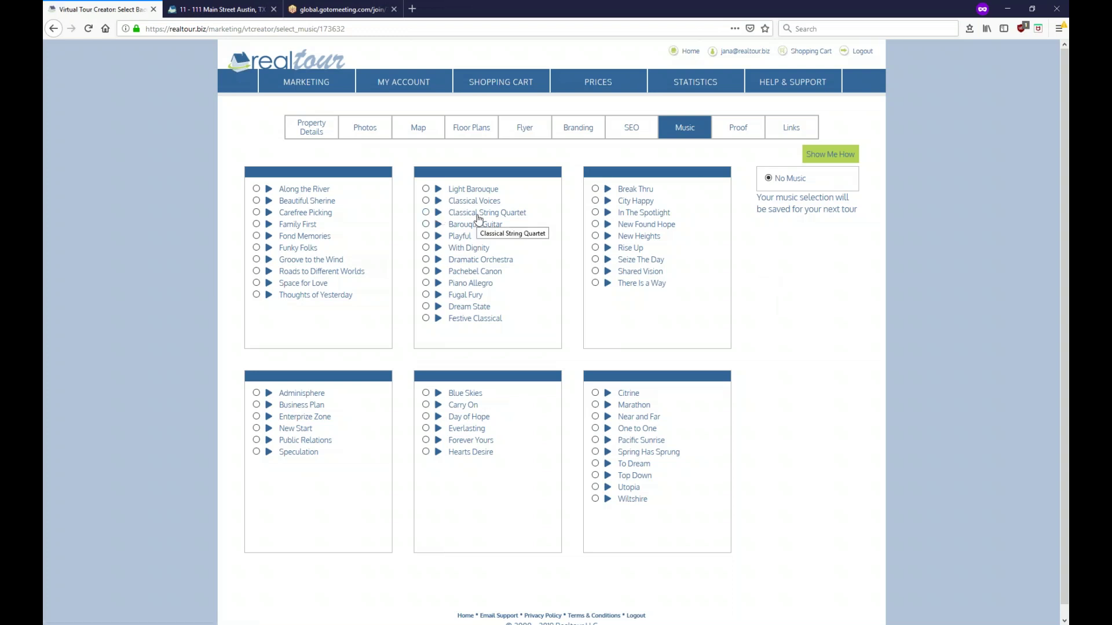
Try Playful as the tour's background music and return the selection to No Music
left_click(426, 236)
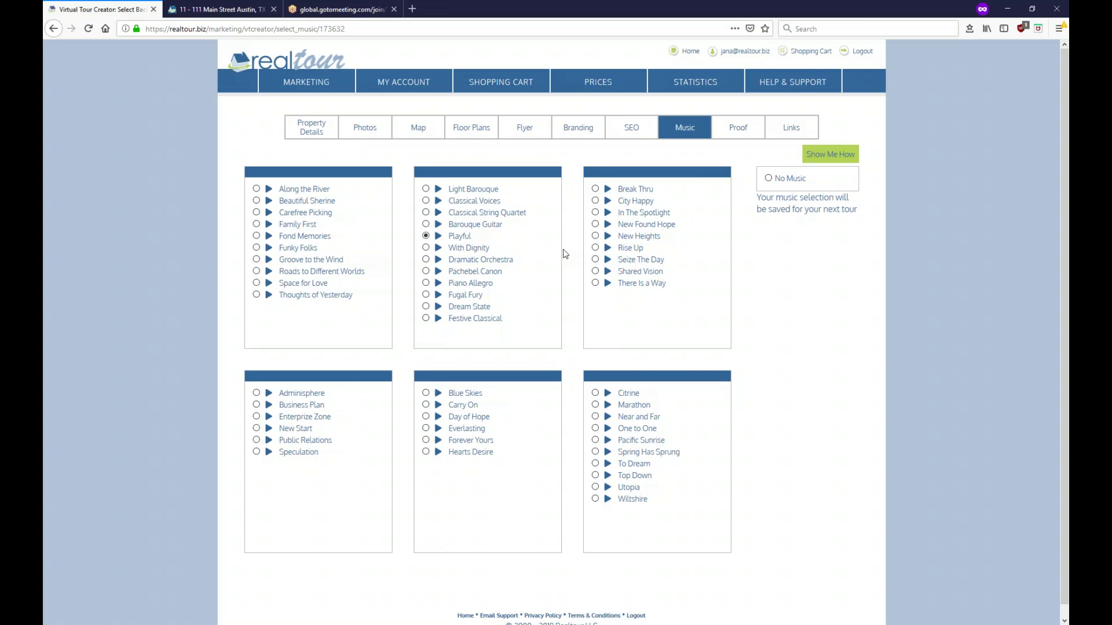
left_click(768, 179)
Open the virtual tour's proof preview and advance through the slideshow from the exterior image to the kitchen
left_click(738, 131)
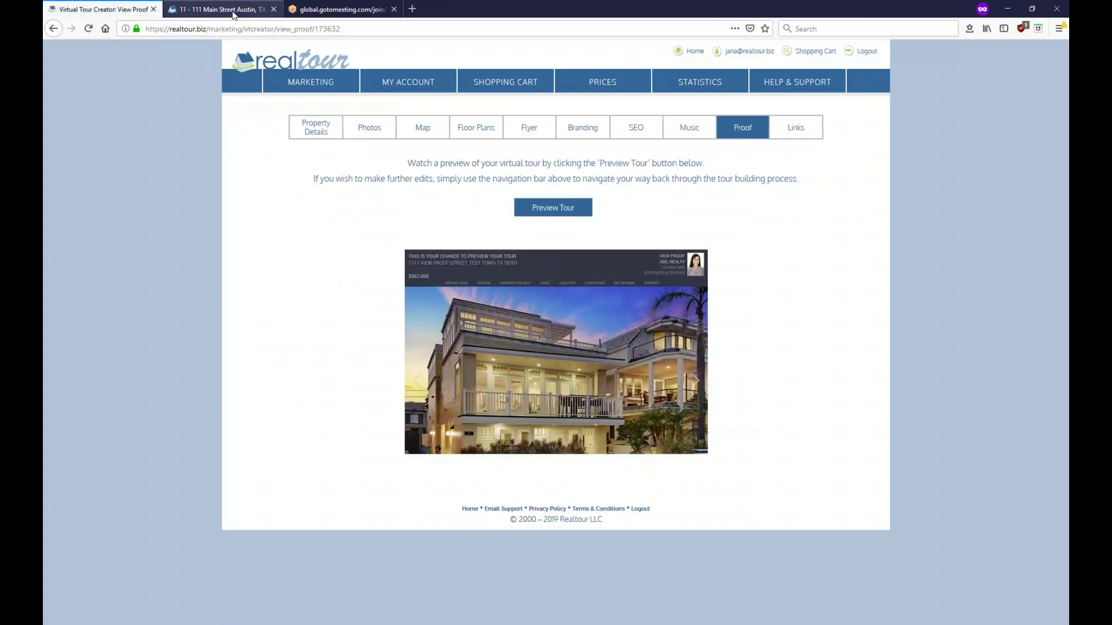
left_click(536, 207)
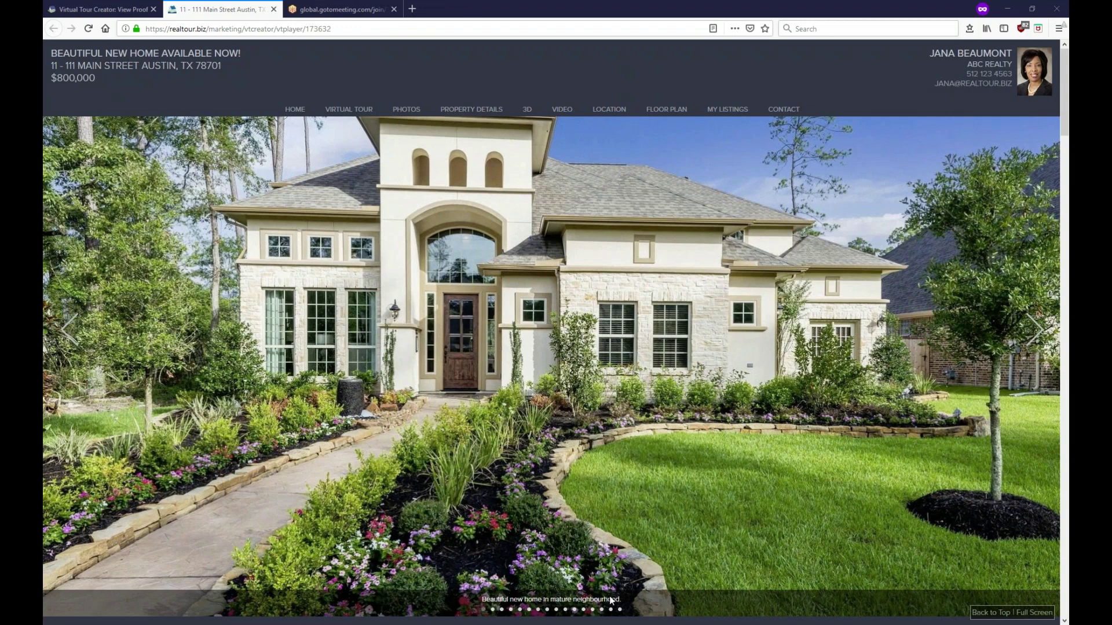
left_click(1043, 335)
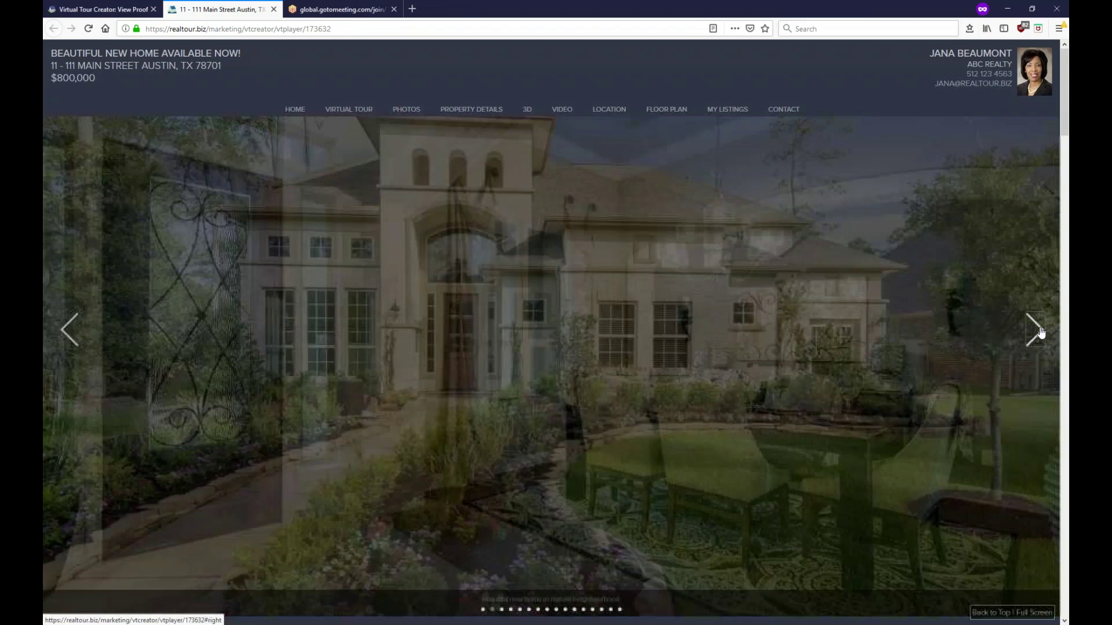
left_click(1041, 333)
left_click(1041, 333)
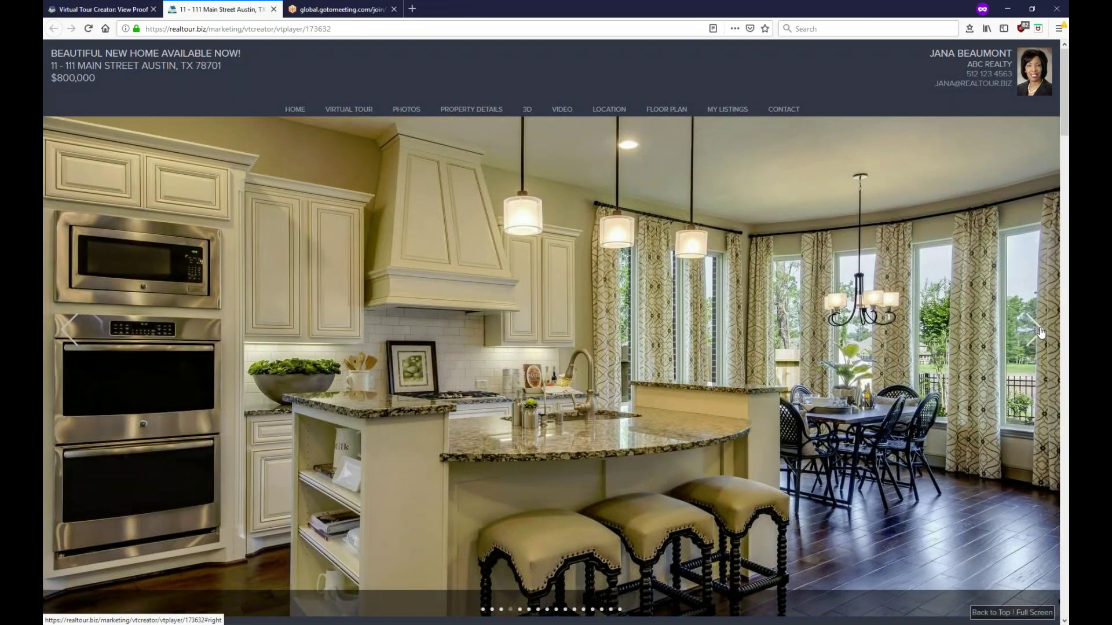
View the living room fireplace photo enlarged from the preview's photo gallery and close it
scroll(603, 261, "down", 3)
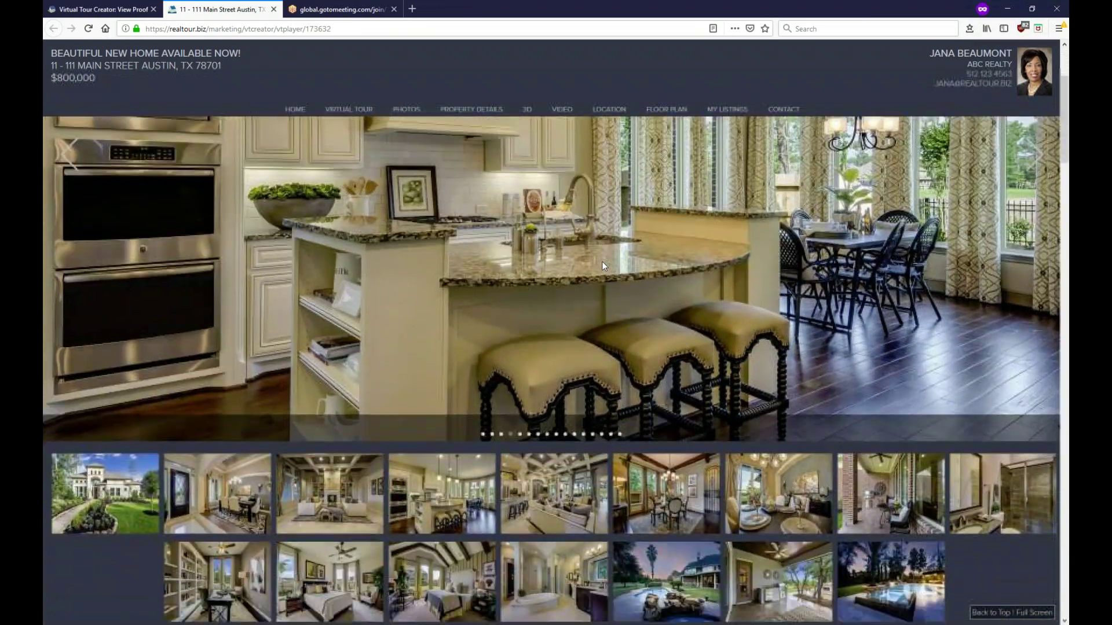
scroll(602, 262, "down", 3)
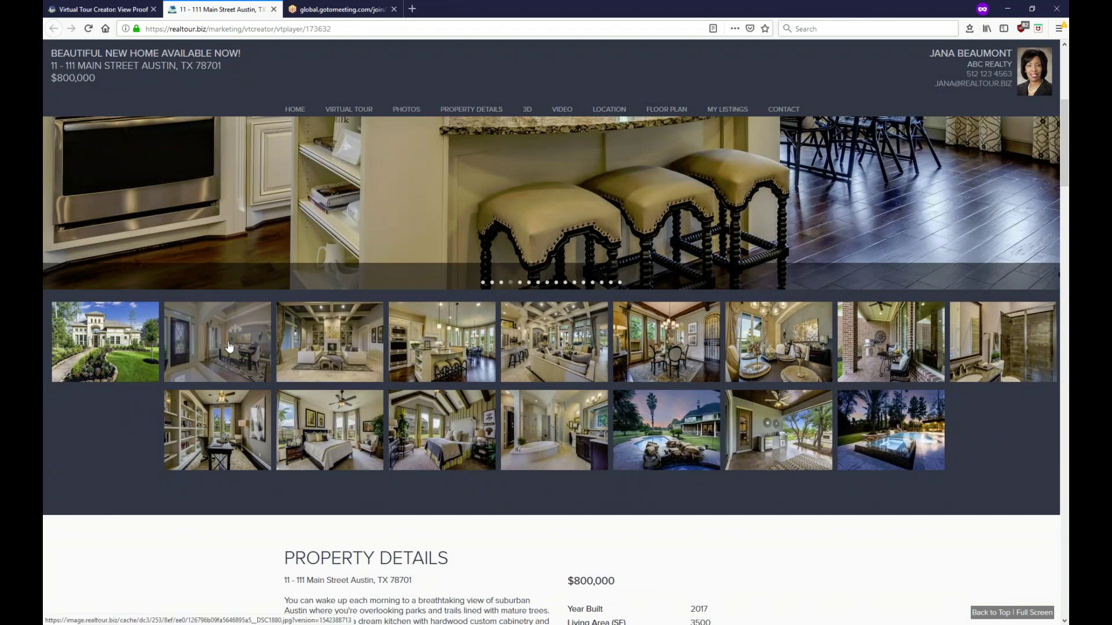
left_click(318, 339)
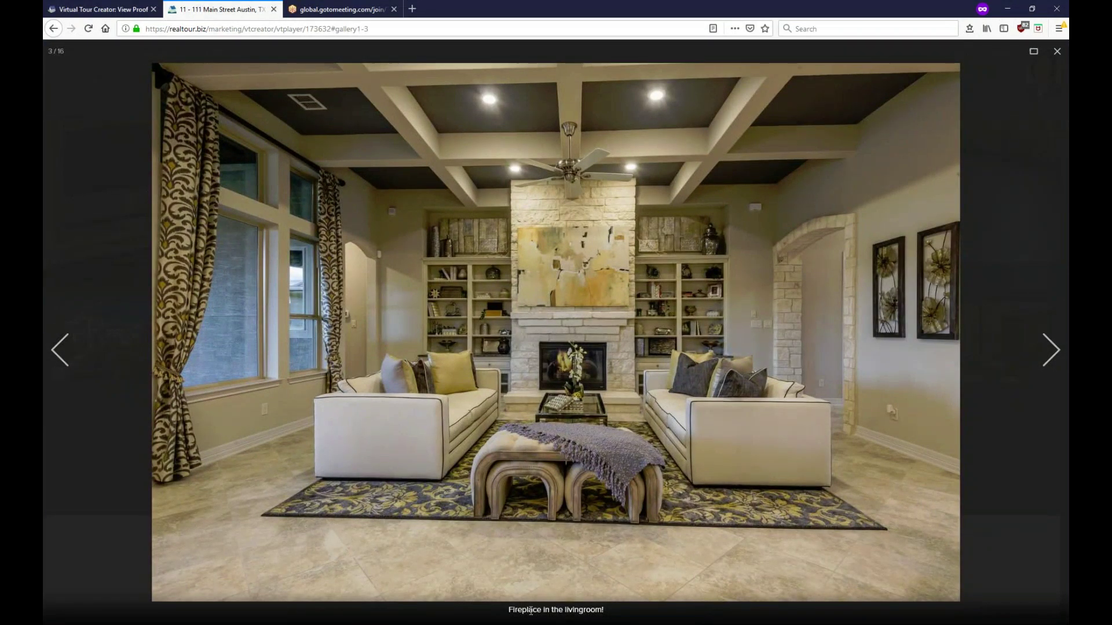
left_click(1057, 53)
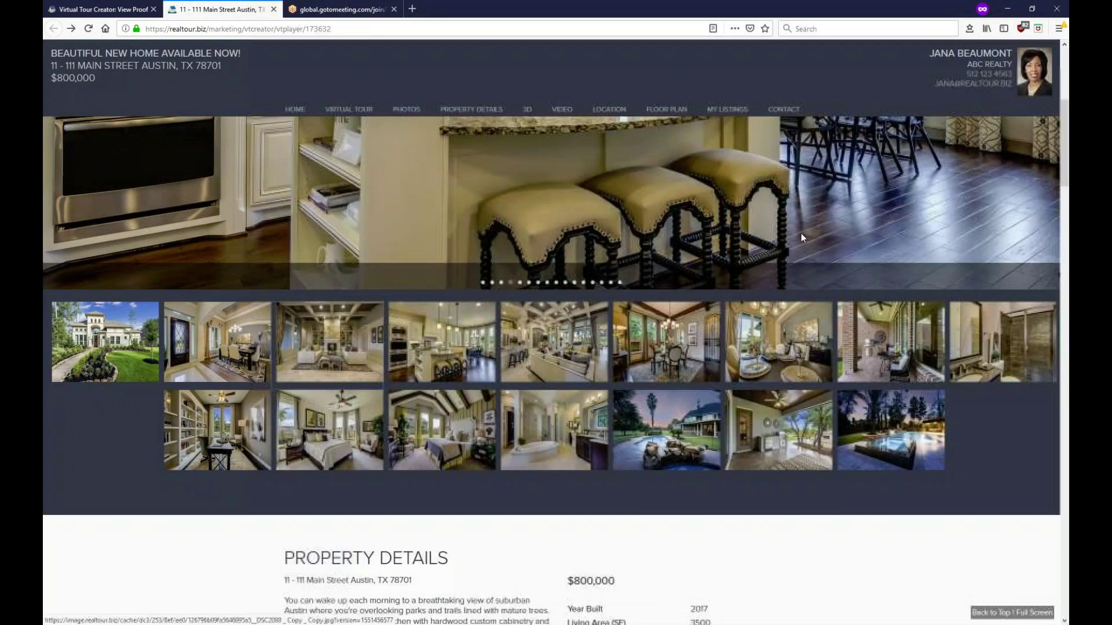
View the full property description in the Property Details section, then open the Forward to Friend form and close it unsent
scroll(633, 454, "down", 5)
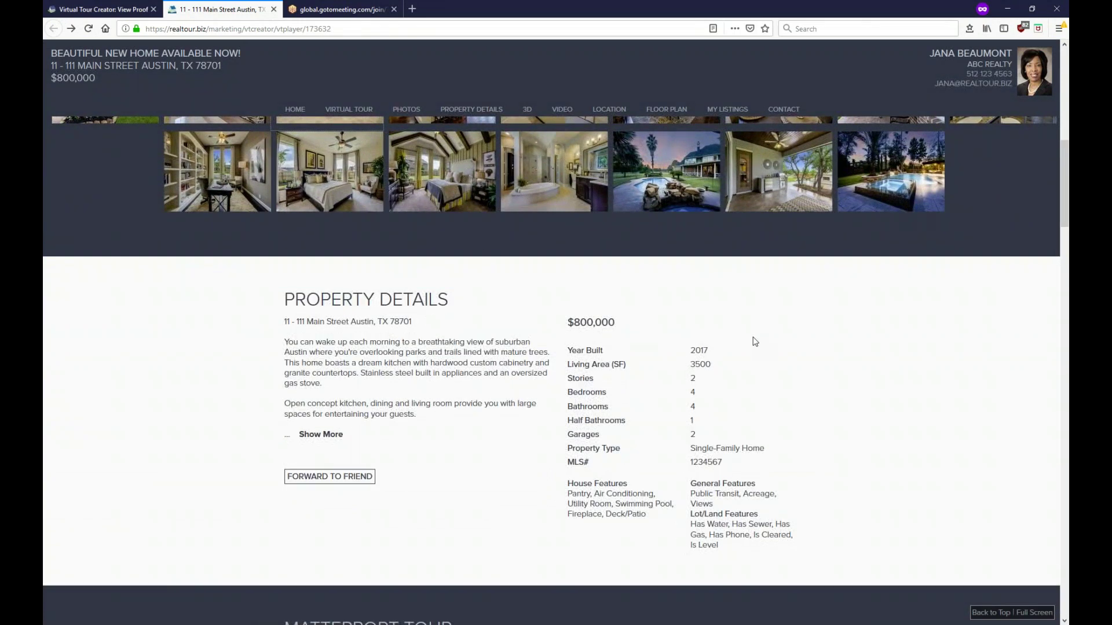
left_click(326, 437)
left_click(326, 437)
left_click(327, 477)
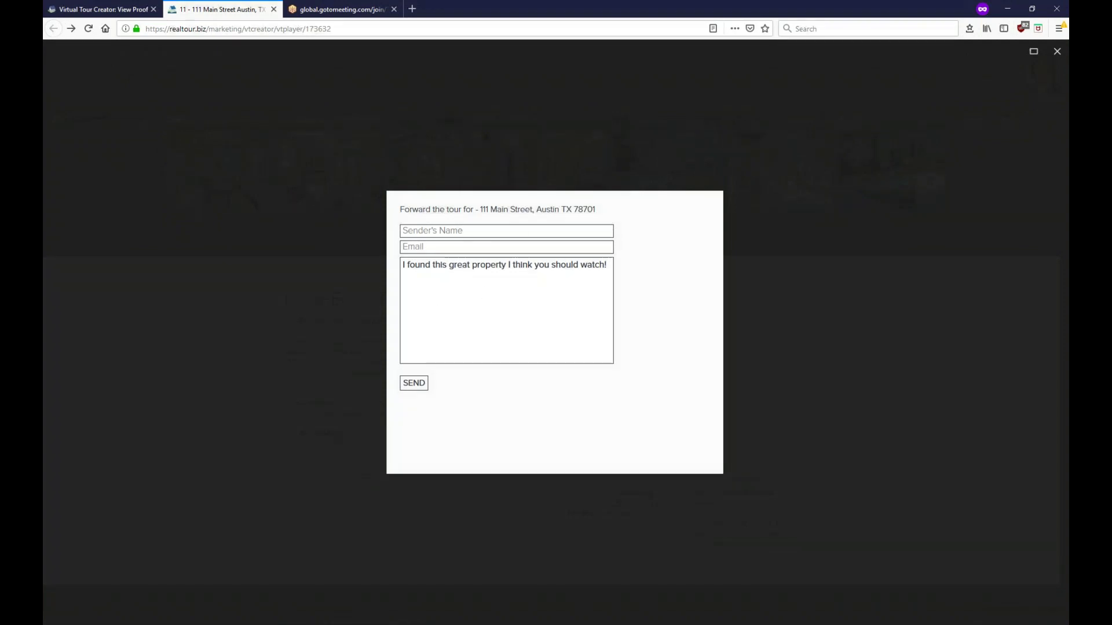
left_click(1058, 54)
Review the preview's Matterport tour, video, location map, floor plan, My Listings and contact sections, and return to the main slideshow
scroll(615, 396, "down", 5)
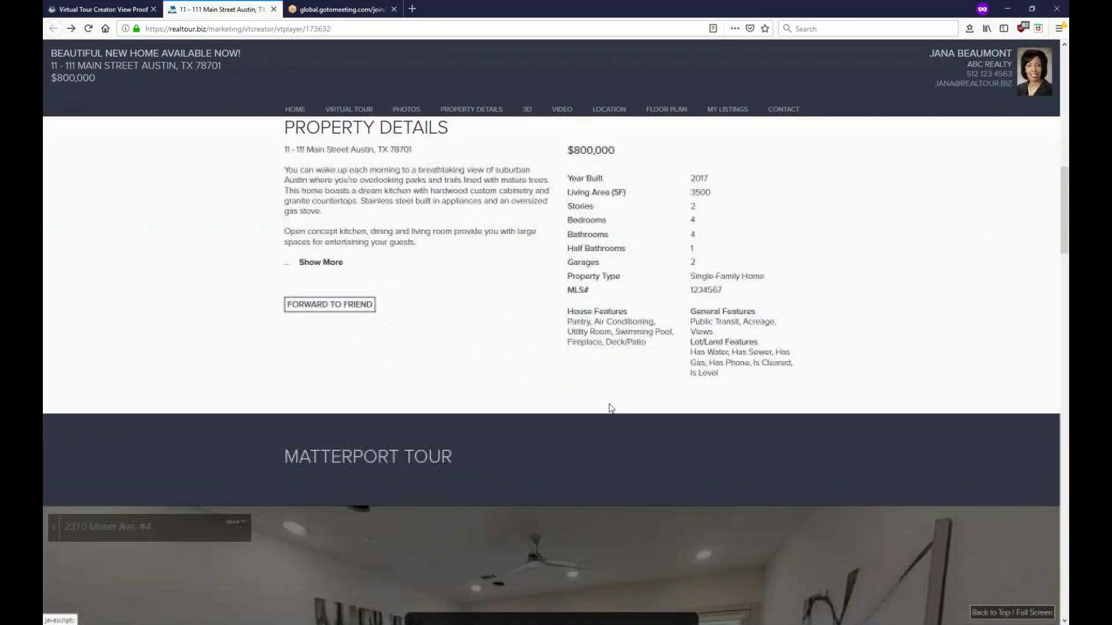
scroll(675, 284, "down", 2)
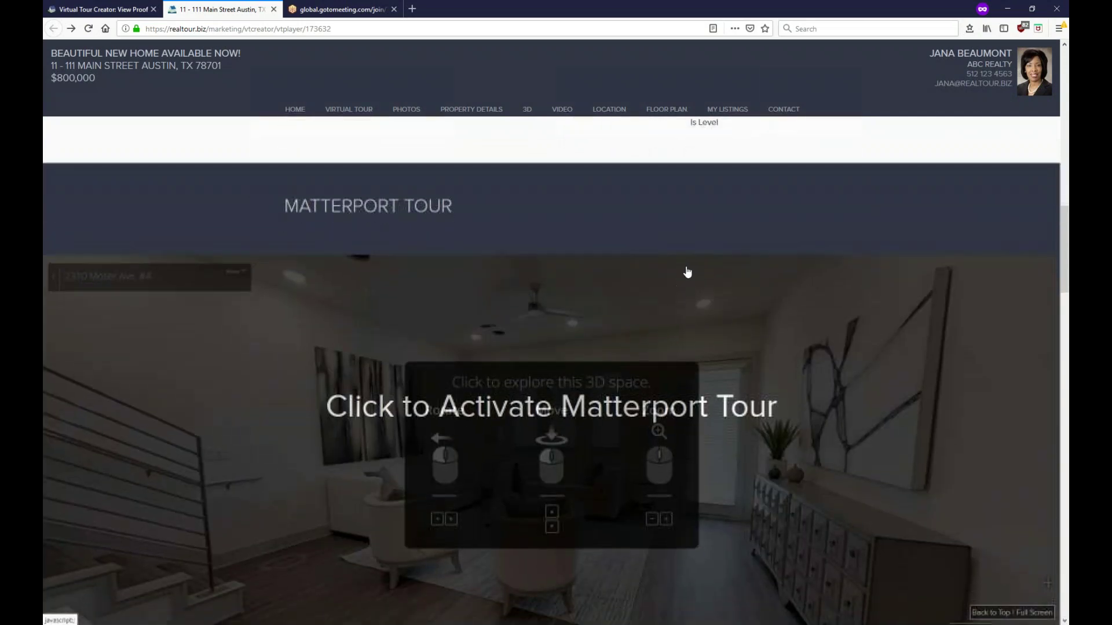
scroll(703, 208, "down", 1)
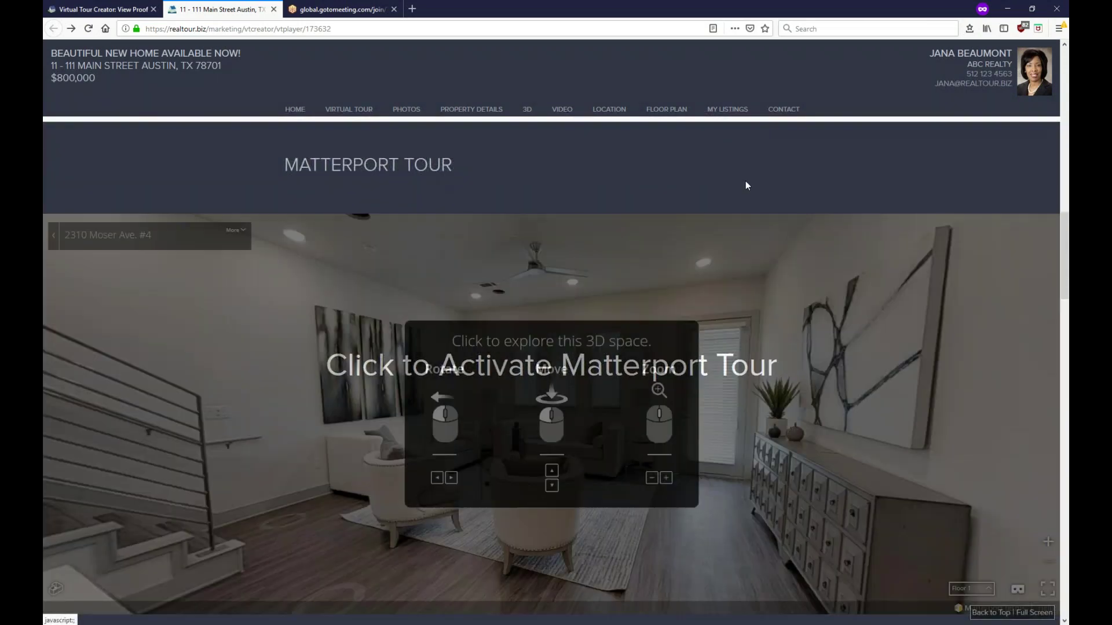
scroll(758, 264, "down", 8)
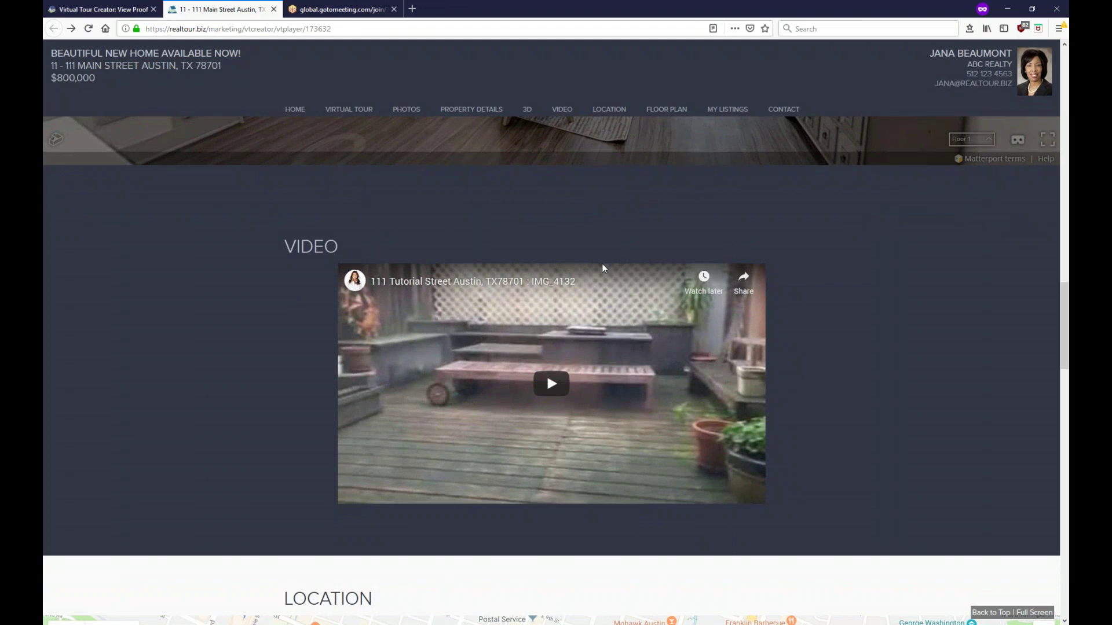
scroll(793, 432, "down", 8)
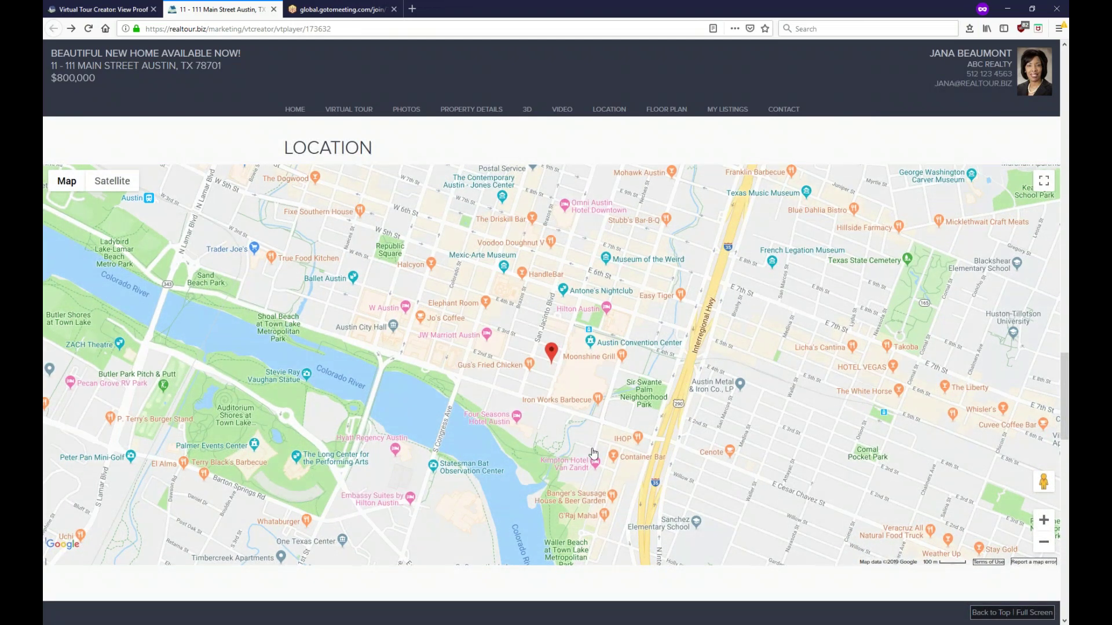
scroll(651, 429, "down", 8)
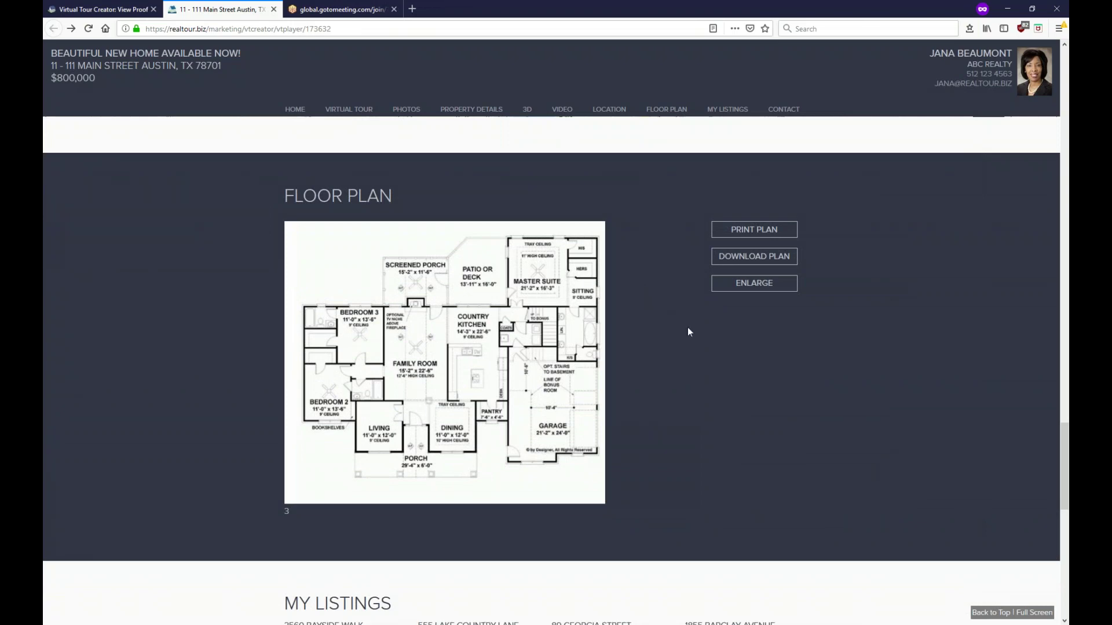
scroll(685, 329, "down", 6)
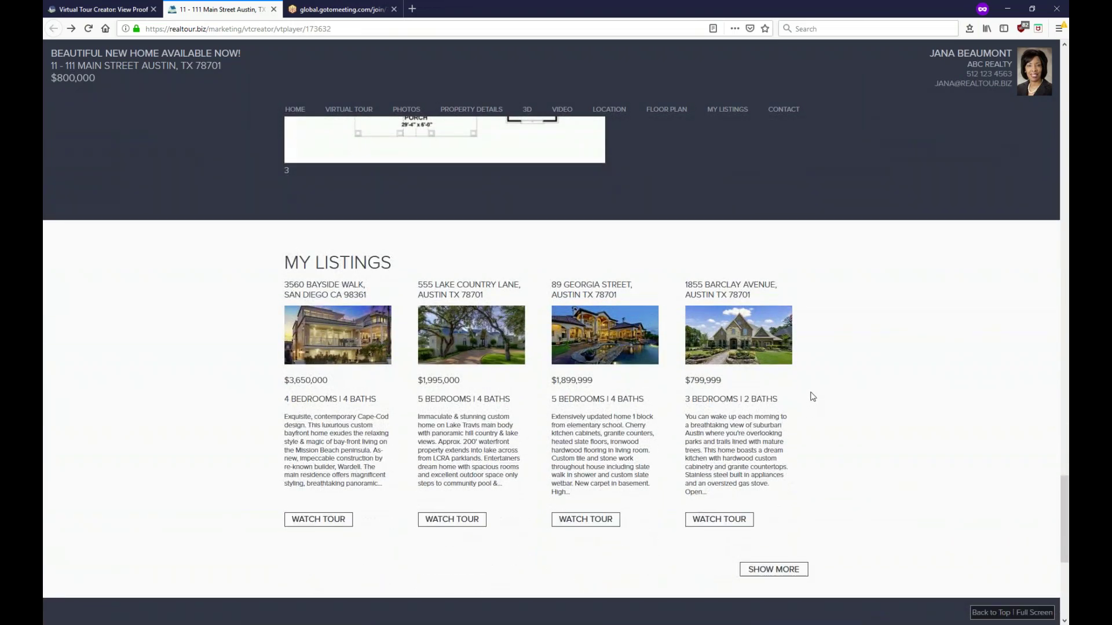
scroll(812, 397, "down", 1)
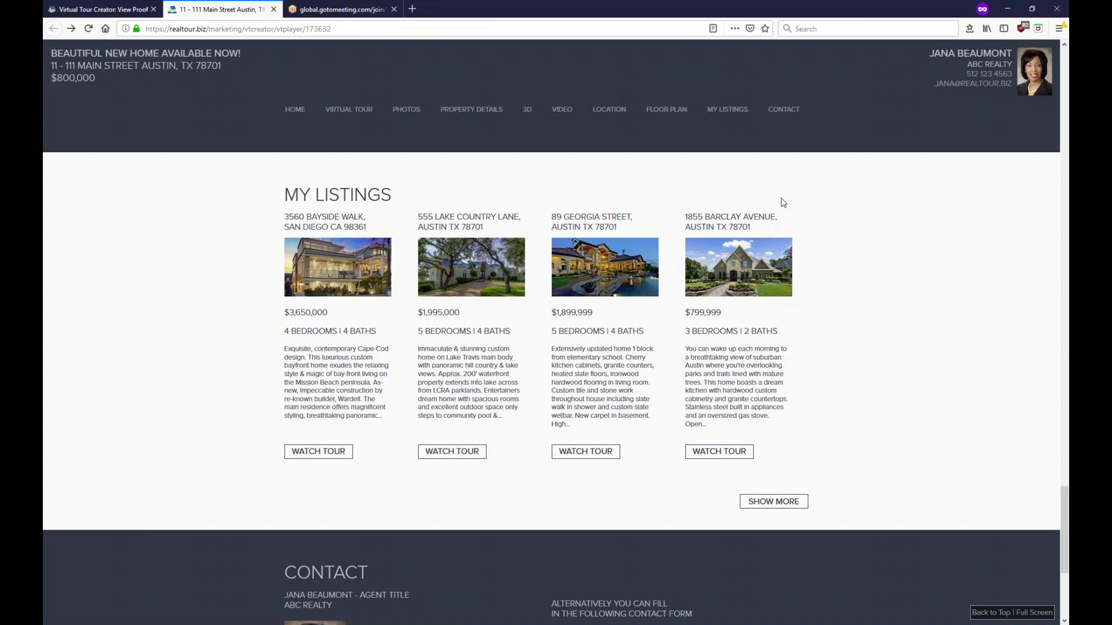
scroll(794, 260, "down", 5)
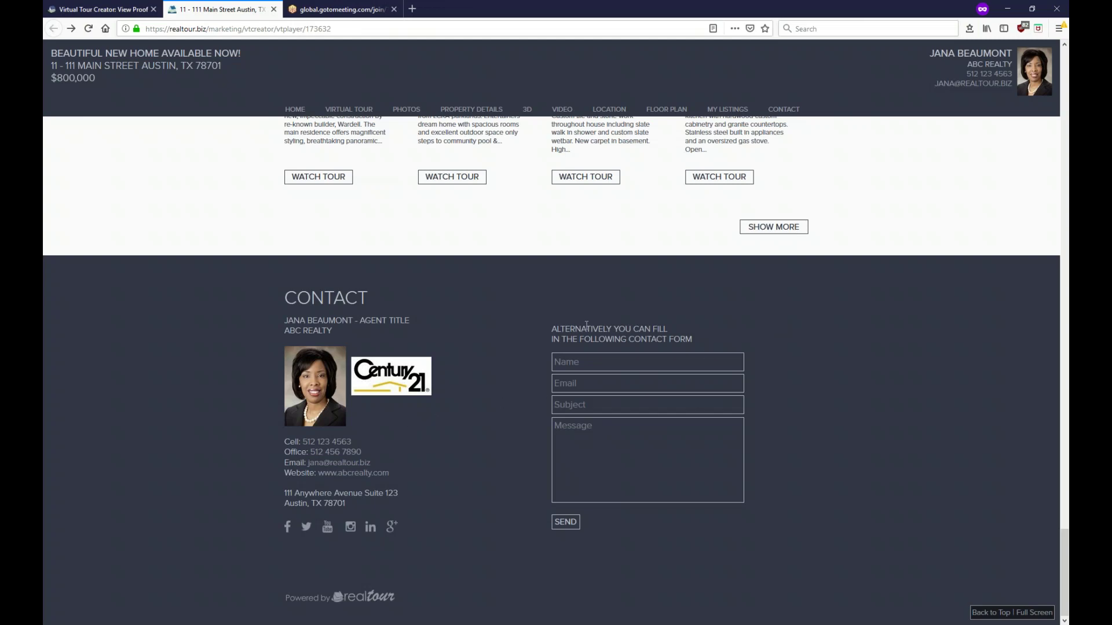
scroll(676, 346, "up", 12)
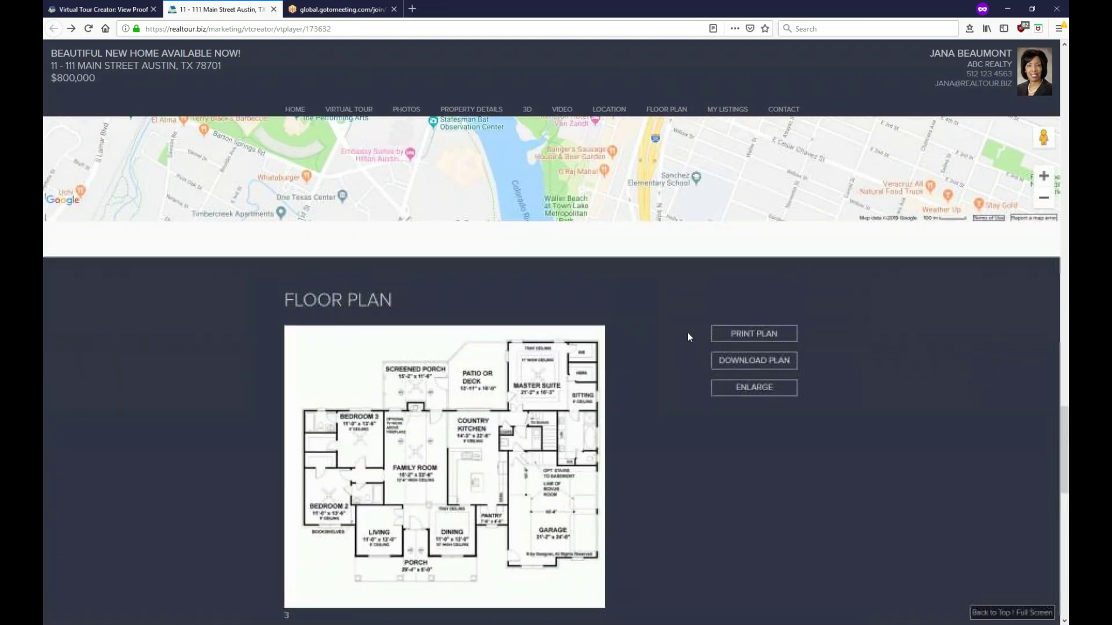
scroll(688, 337, "up", 15)
scroll(705, 309, "up", 12)
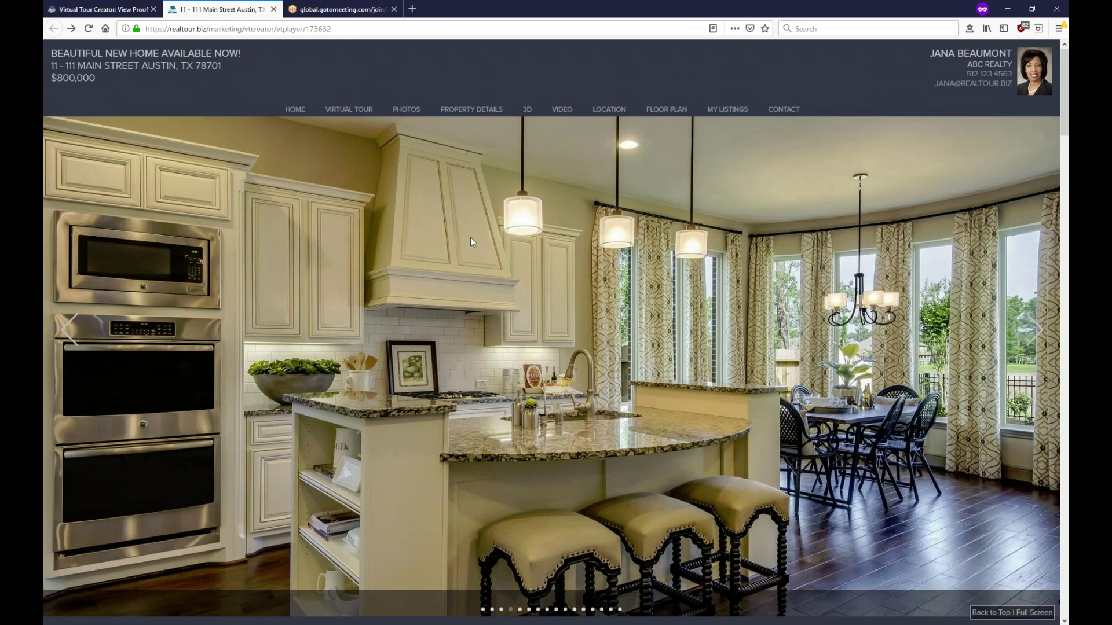
Open the preview's virtual tour player, pause playback and show the living room fireplace image from the thumbnail strip
left_click(350, 109)
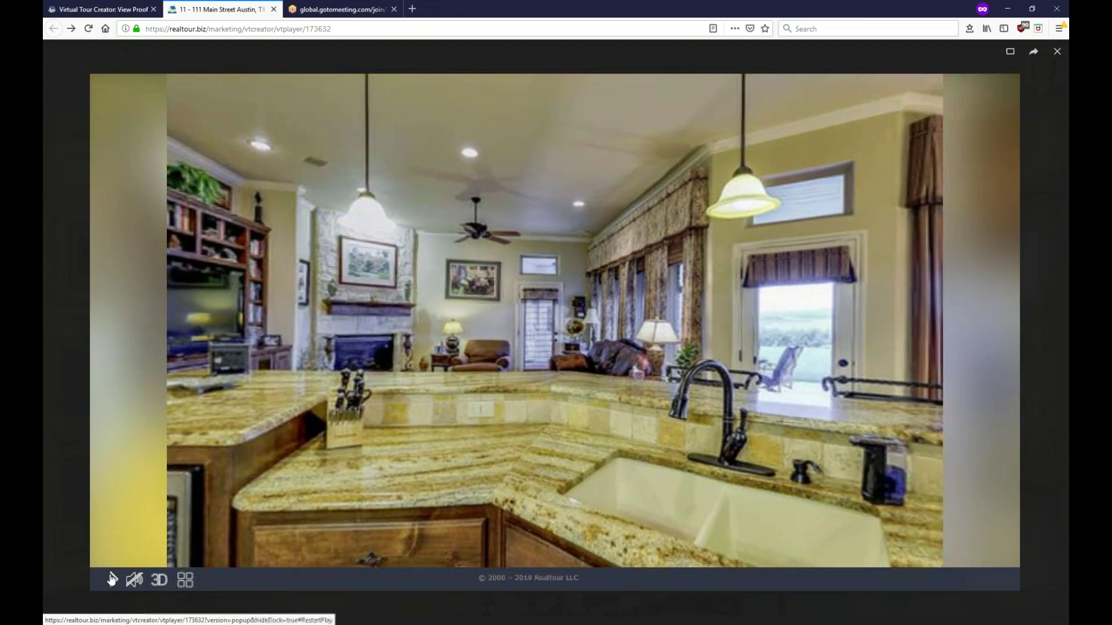
left_click(112, 579)
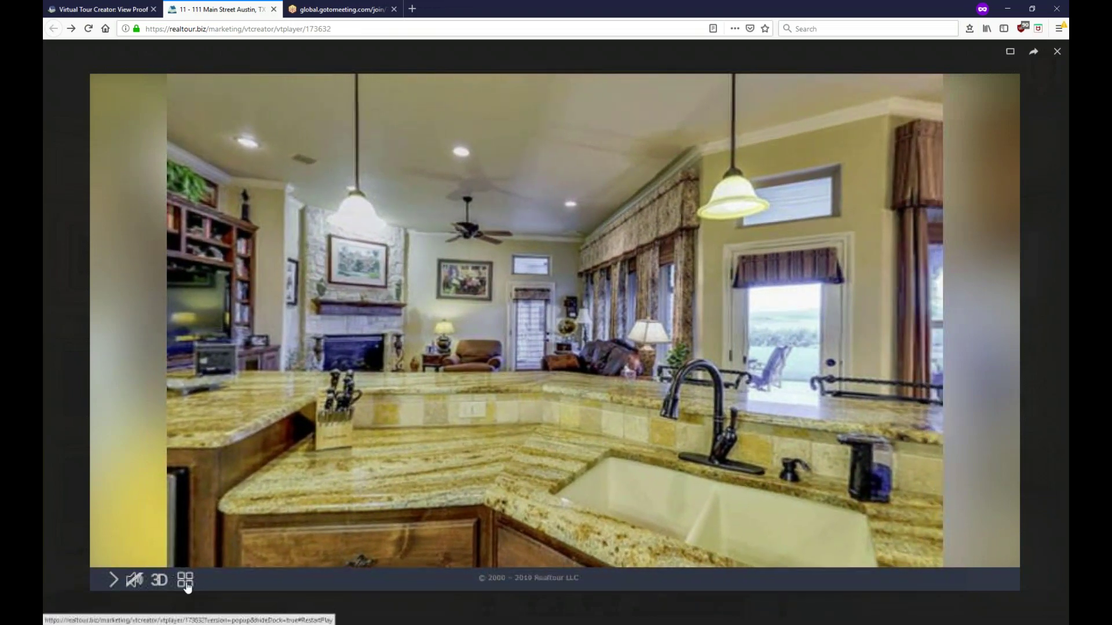
left_click(186, 580)
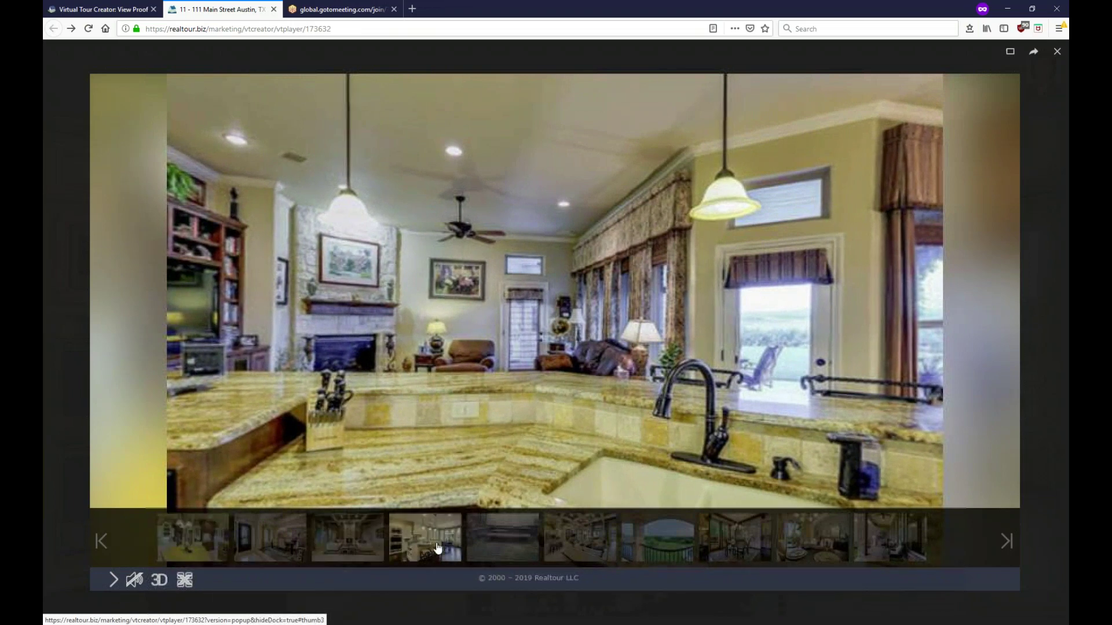
left_click(352, 538)
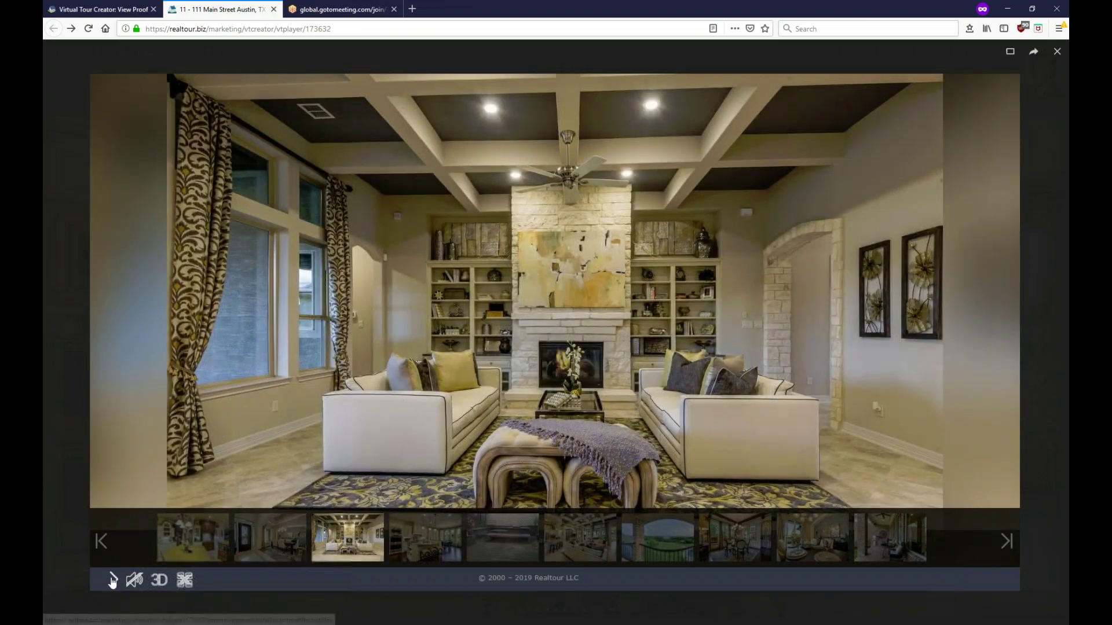
Resume the virtual tour through to the backyard deck video, pause it with the thumbnails displayed, and close the player
left_click(113, 580)
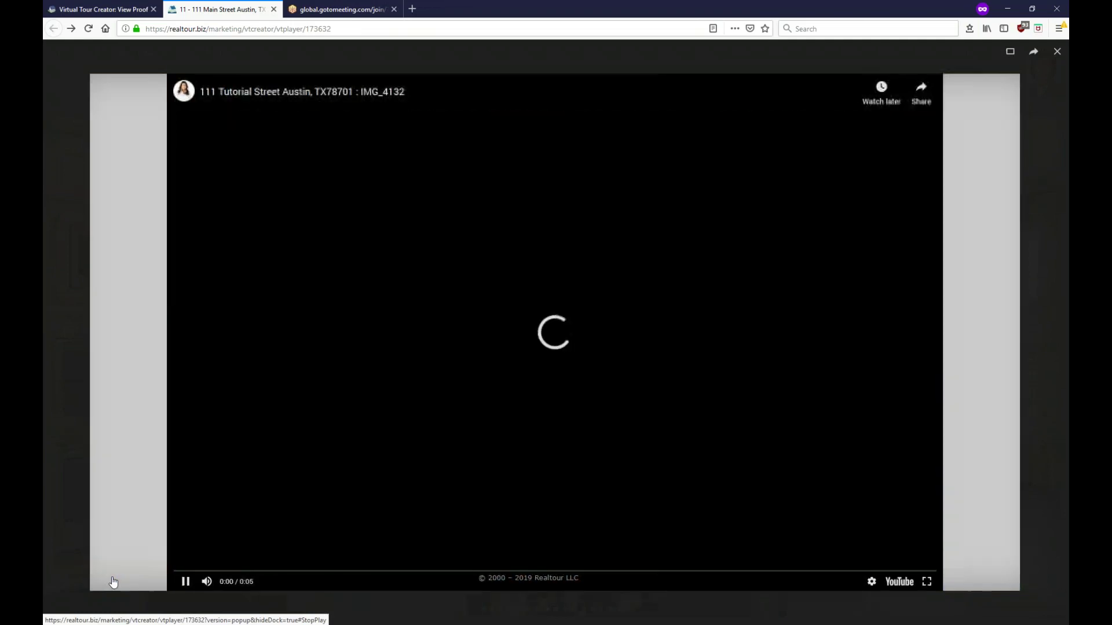
left_click(184, 584)
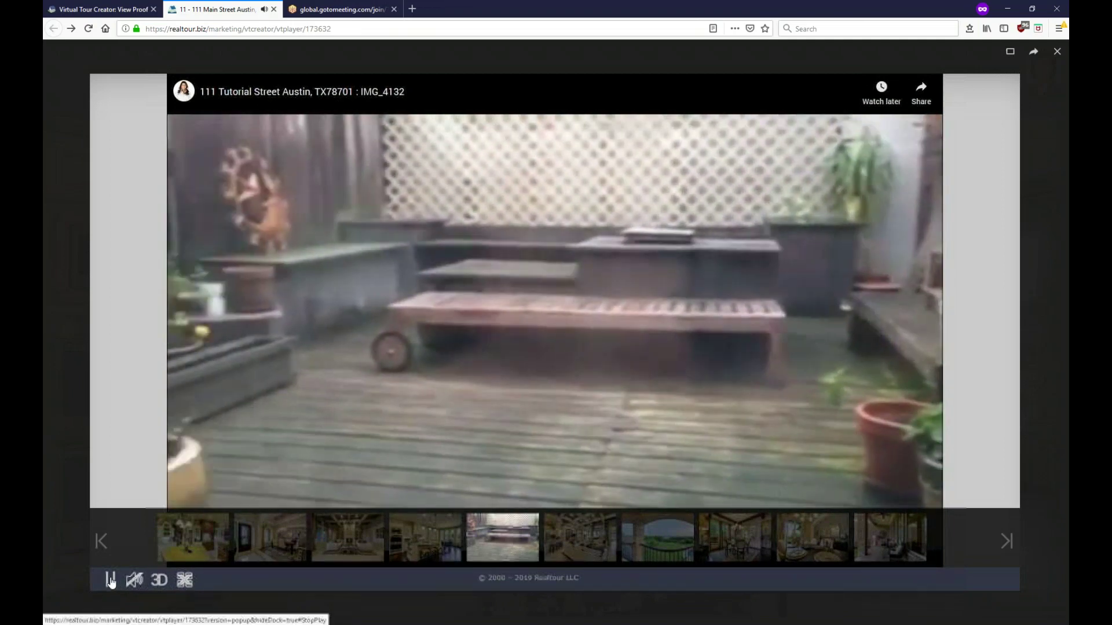
left_click(110, 580)
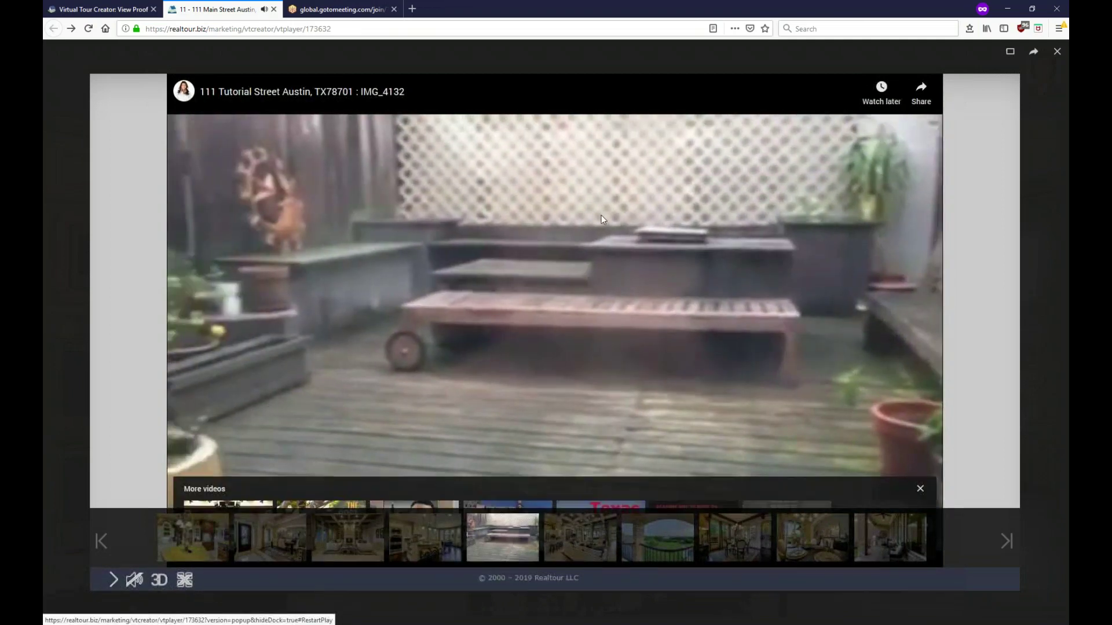
left_click(1056, 51)
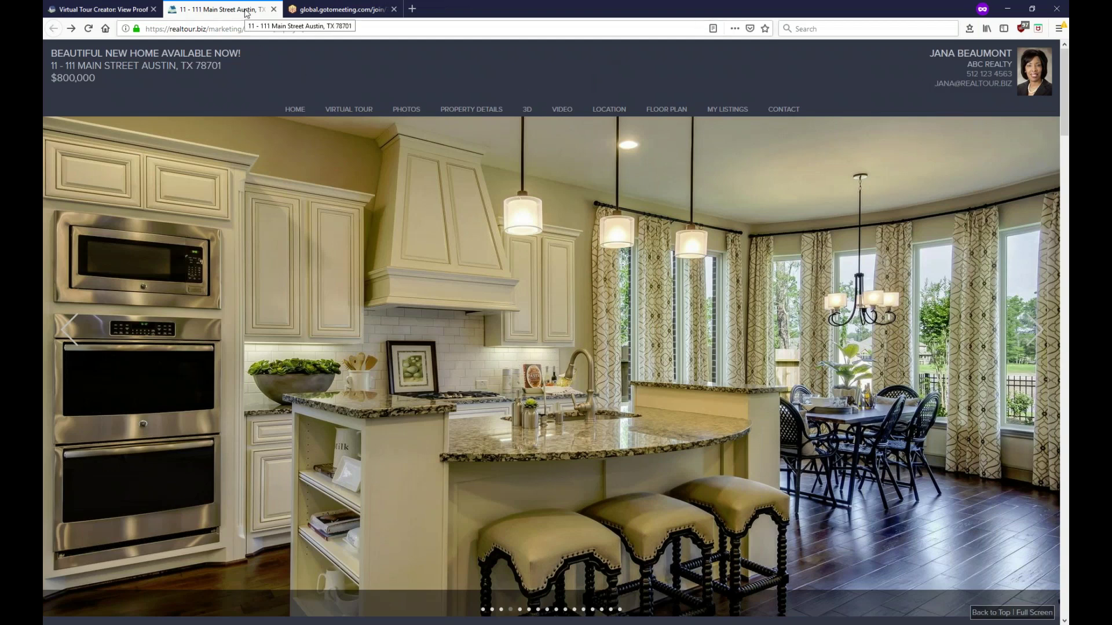
Switch back to the Virtual Tour Creator and view the tour's links and its custom domain name availability check
left_click(118, 12)
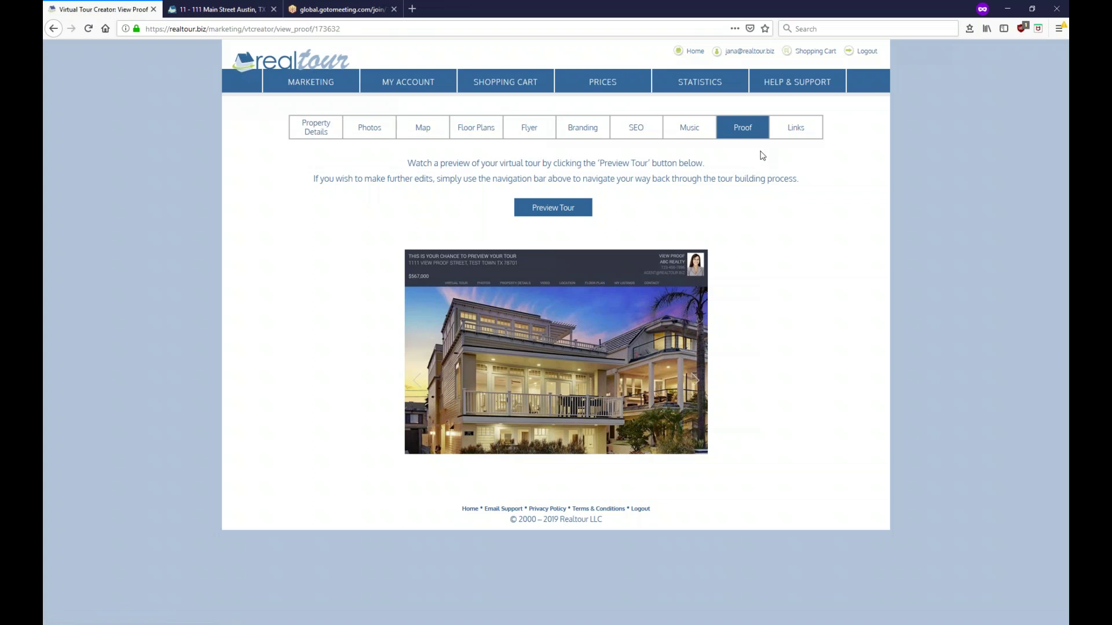
left_click(795, 131)
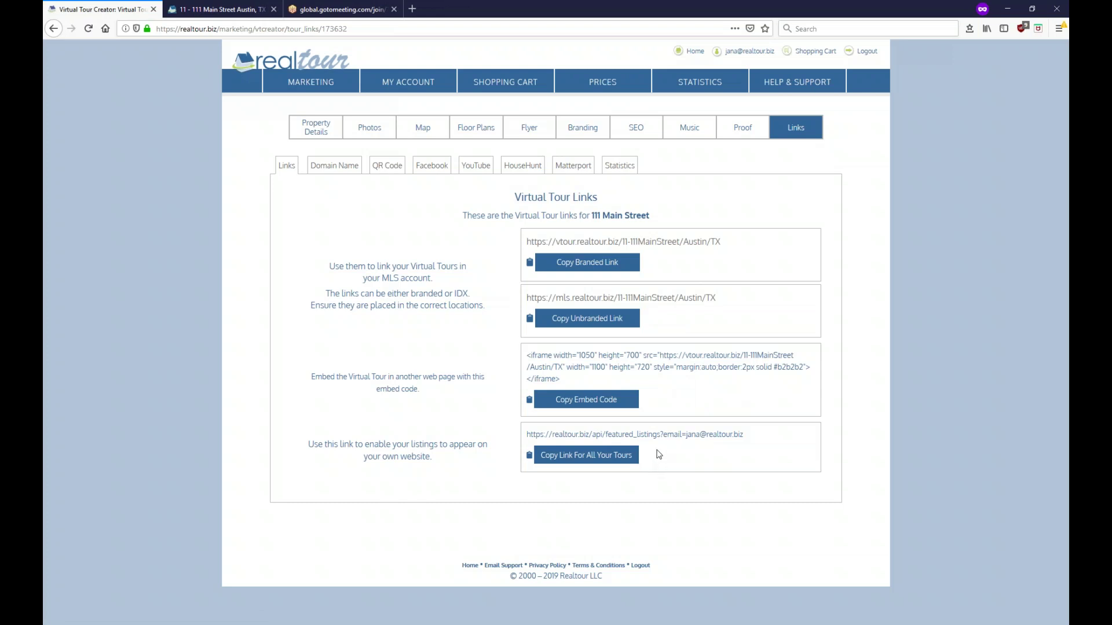
left_click(334, 175)
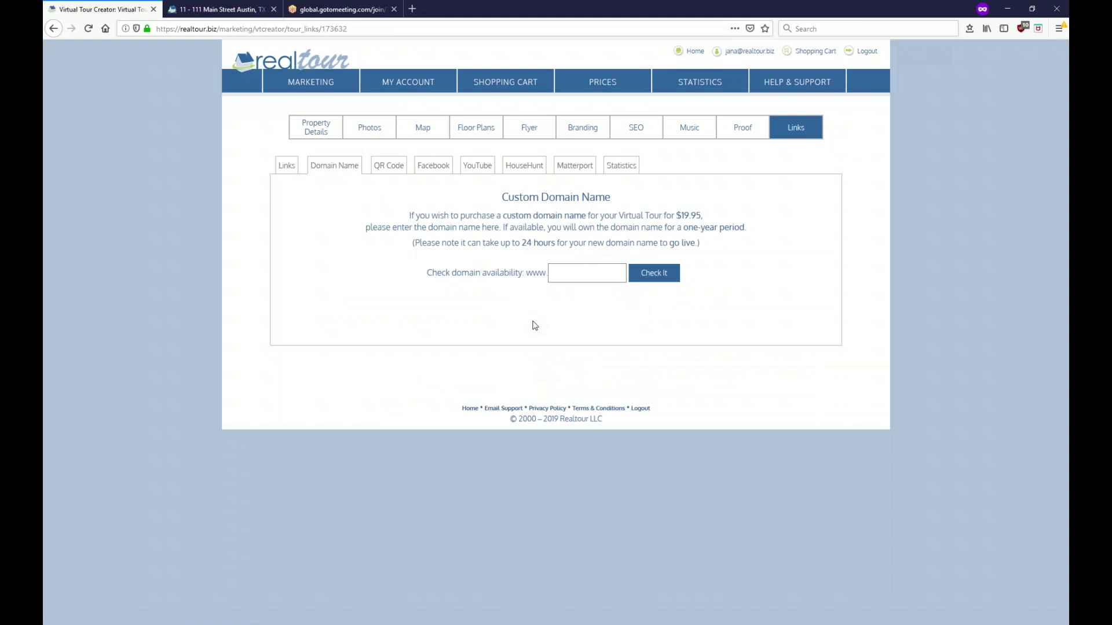
left_click(556, 275)
left_click(652, 275)
View the tour's QR code and YouTube video options, and copy its Matterport link
left_click(391, 168)
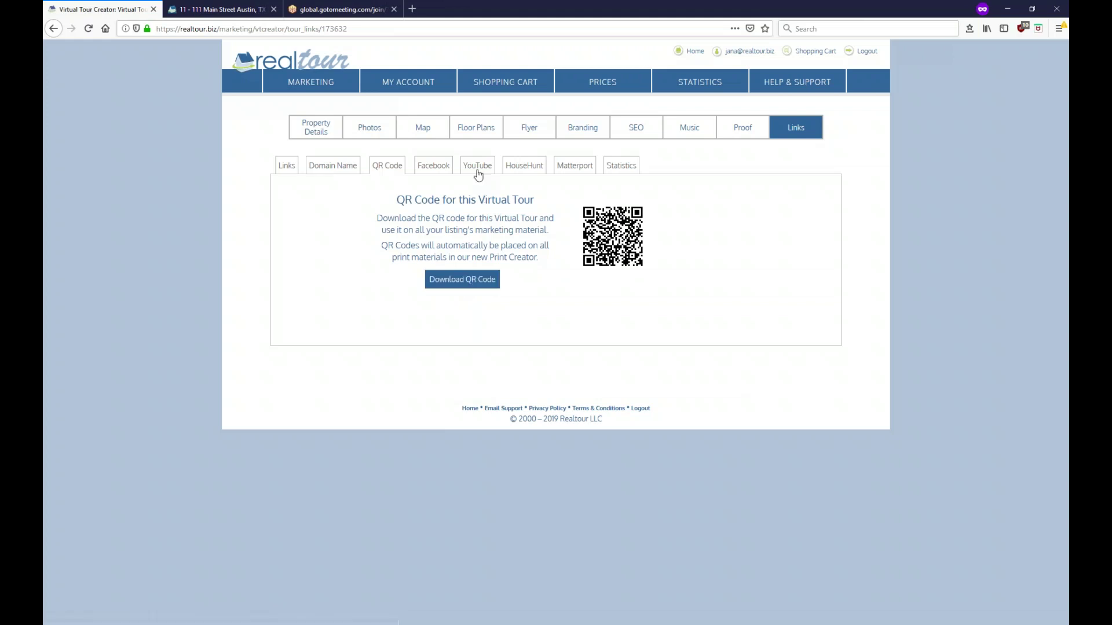
left_click(476, 168)
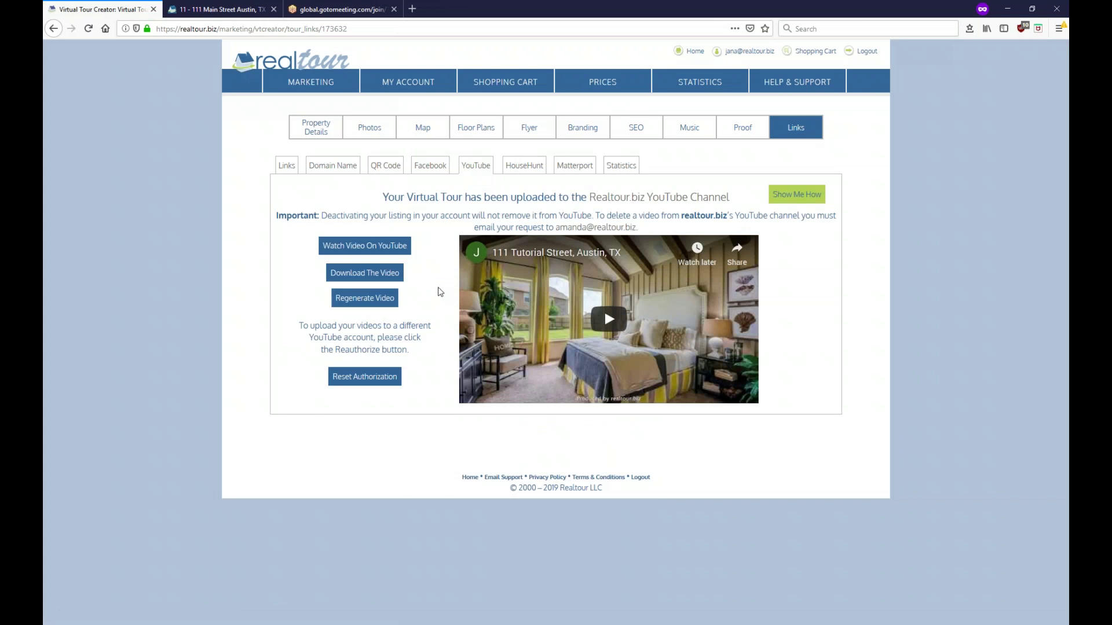
left_click(565, 167)
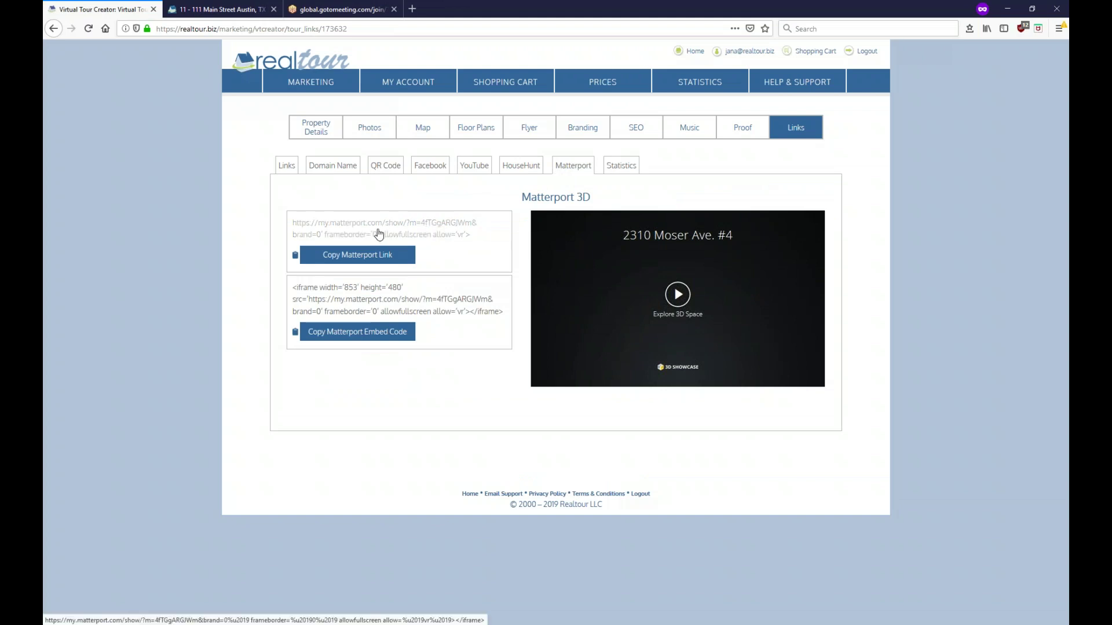
left_click(357, 255)
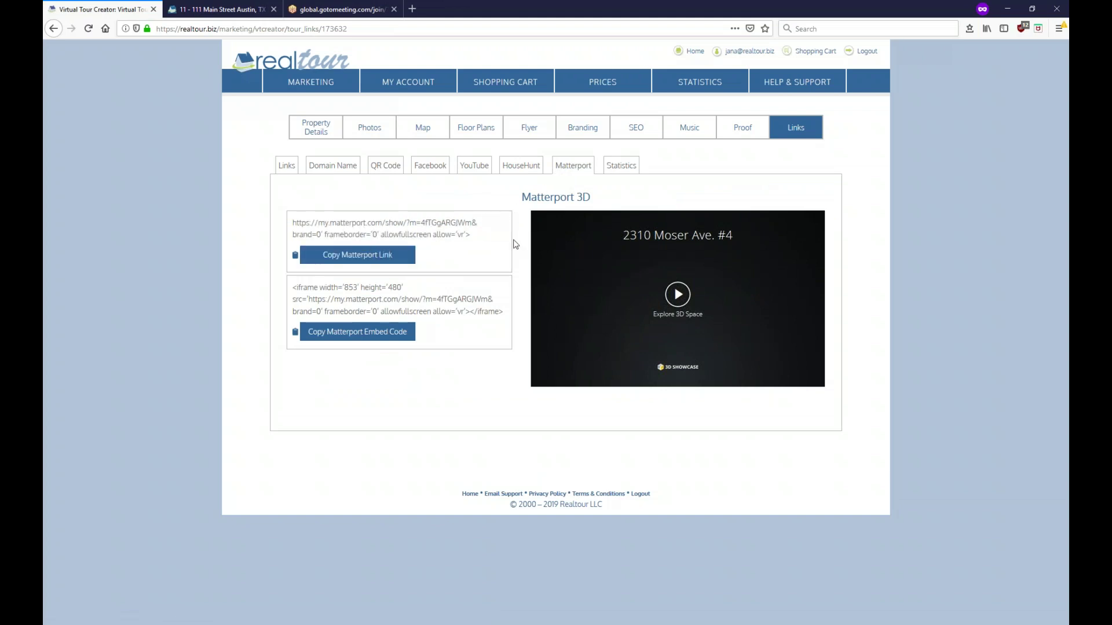
View the tour's statistics page with the client sign-up for weekly reports, and return to the Realtour marketing home page
left_click(624, 167)
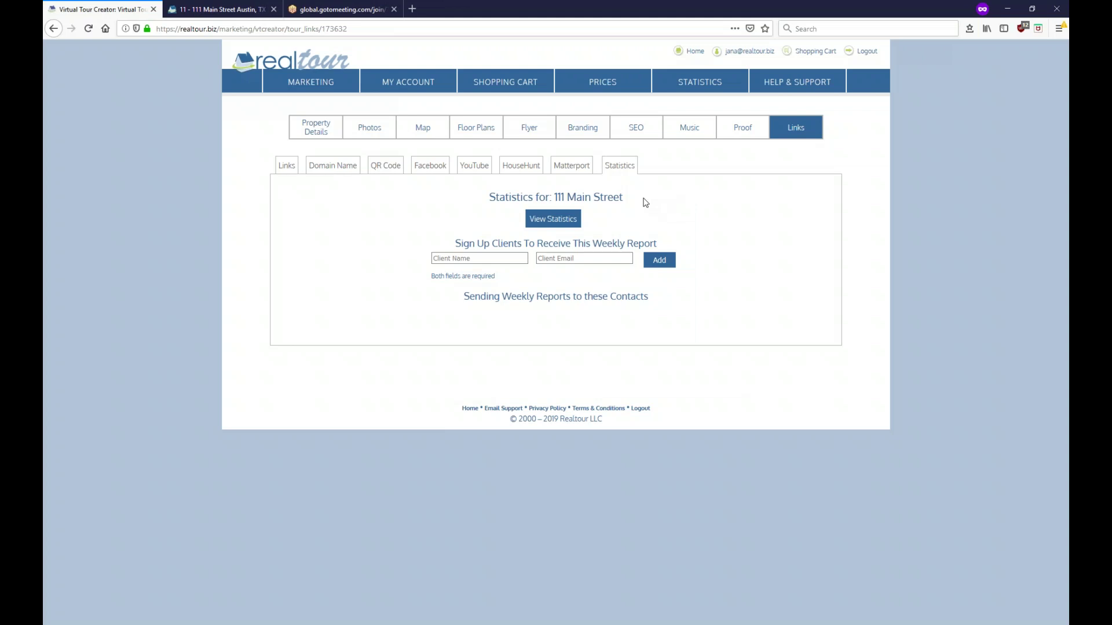
left_click(483, 260)
left_click(308, 62)
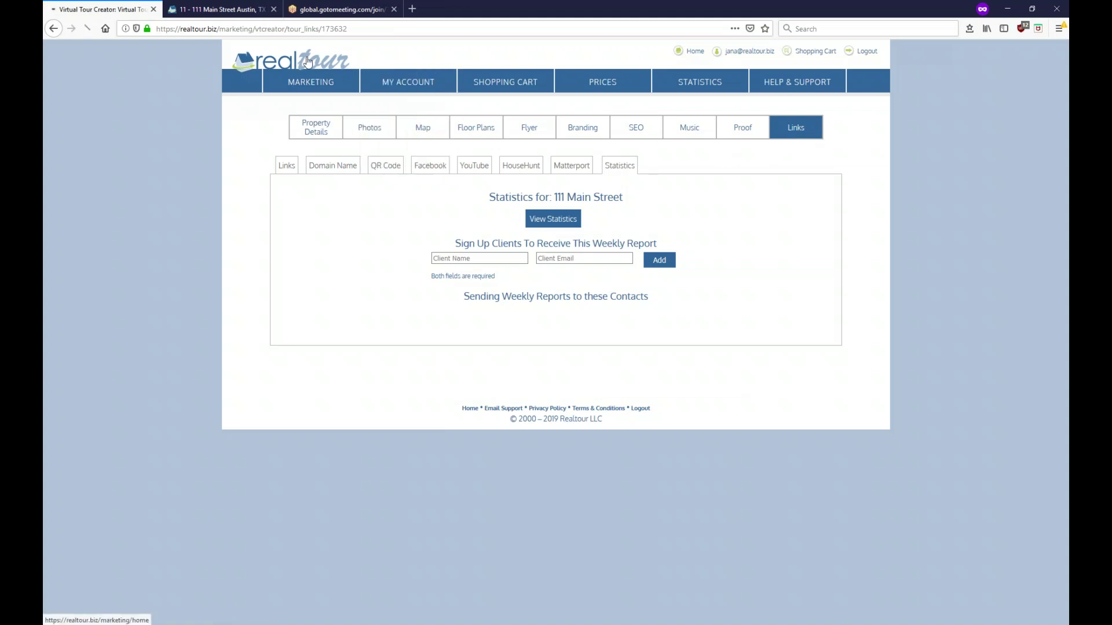